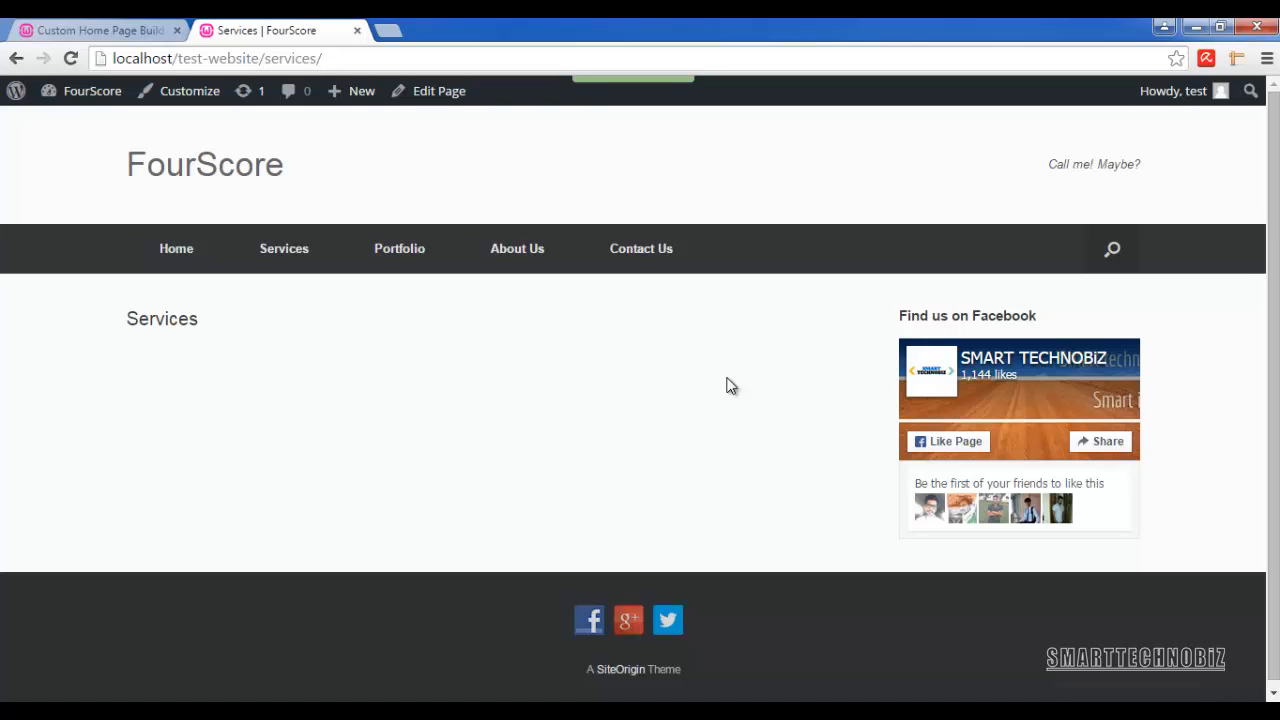
Return to the WordPress admin and open the Services page for editing from the list of all pages.
key("ctrl+shift+Tab")
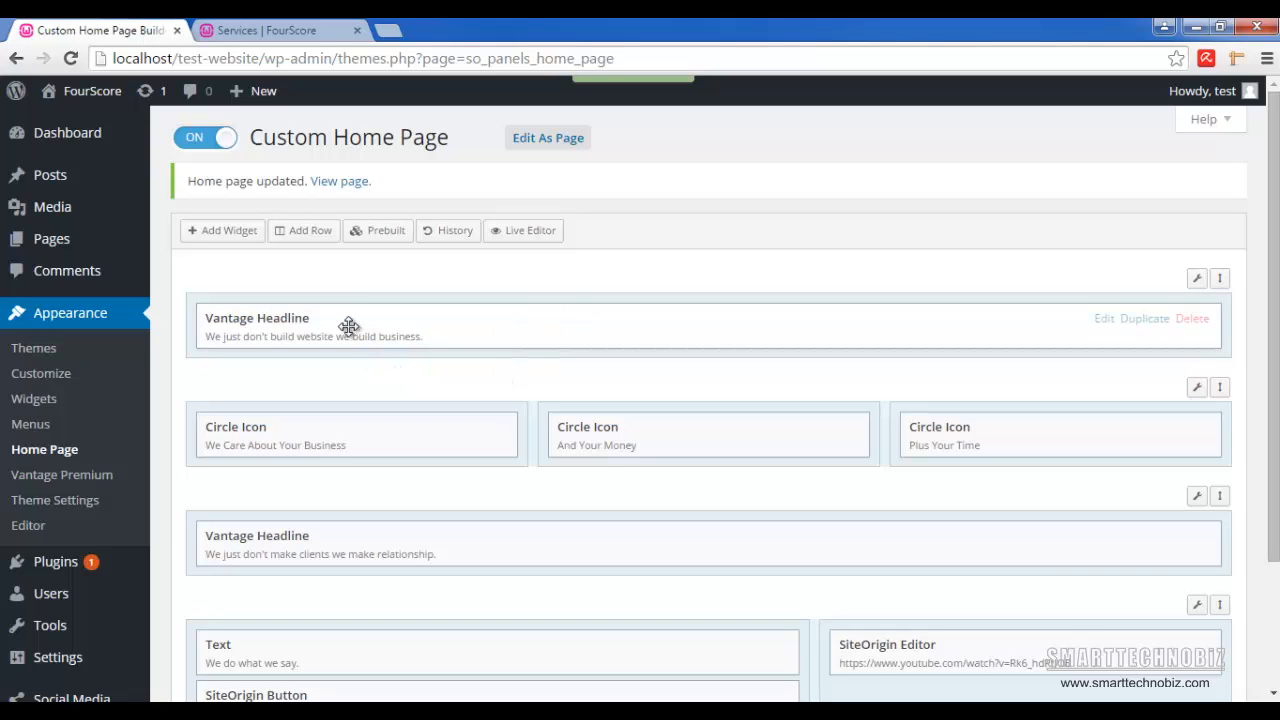
mouse_move(45, 243)
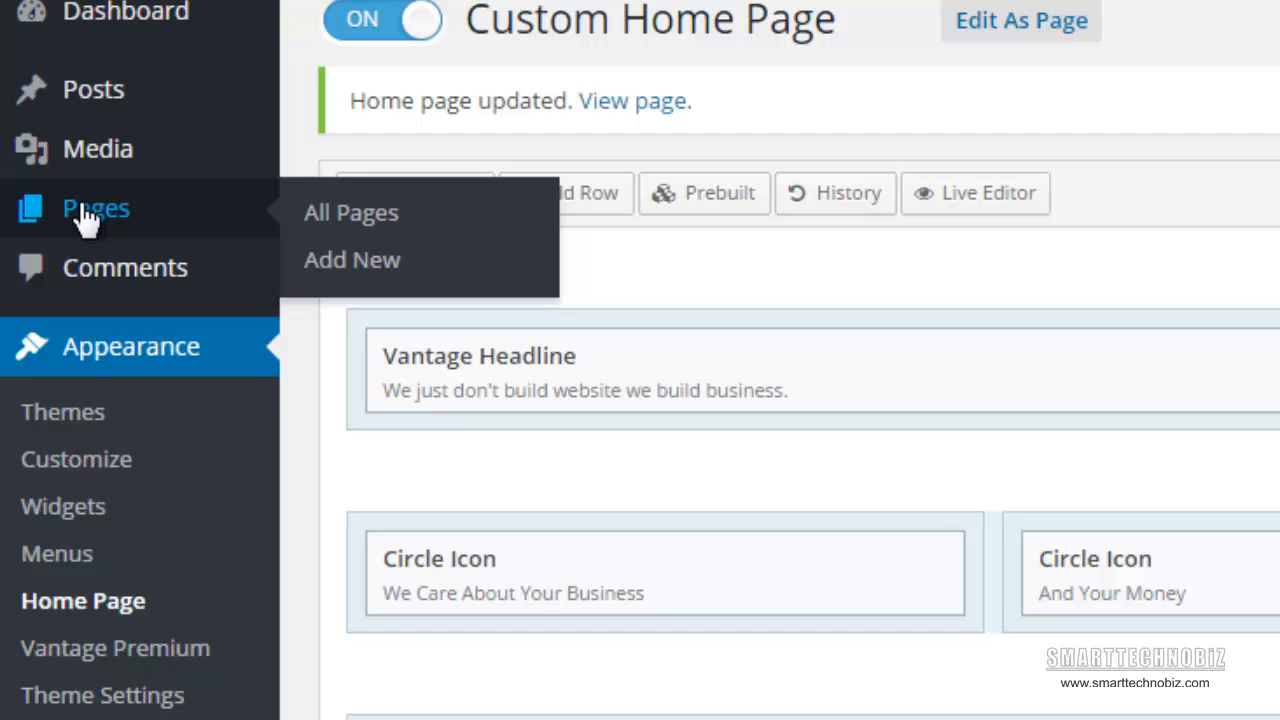
left_click(335, 212)
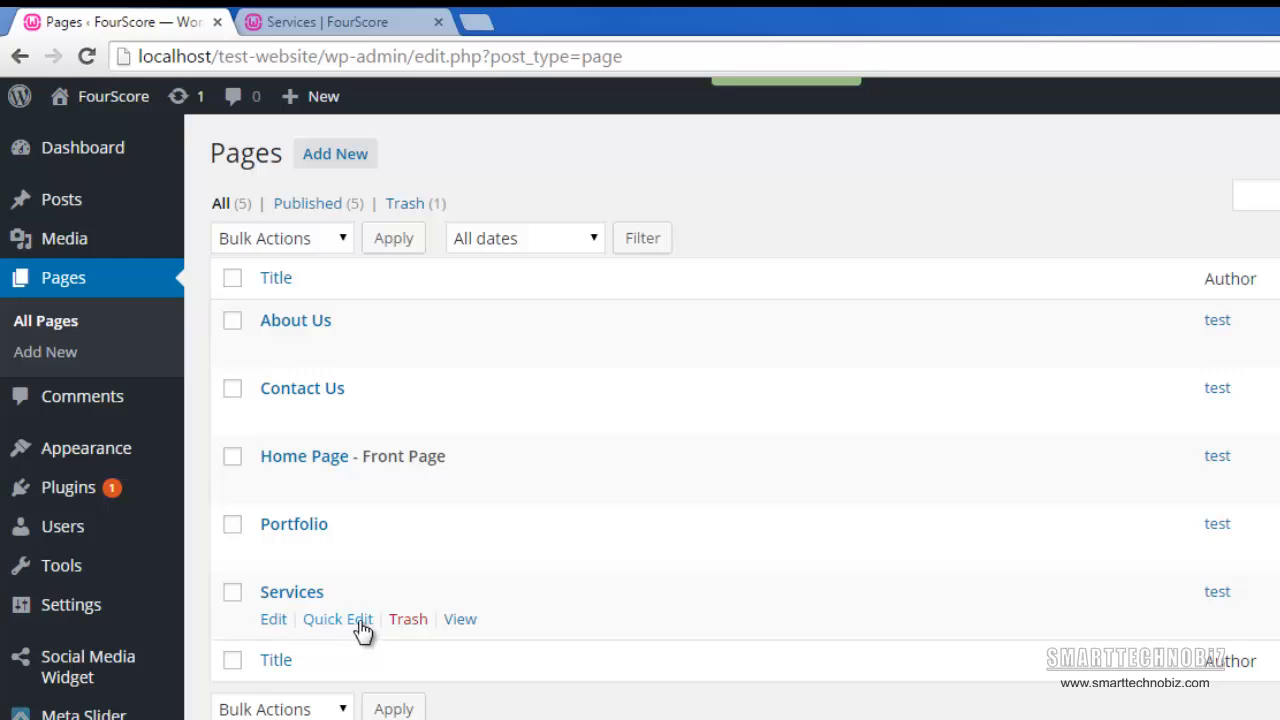
left_click(274, 620)
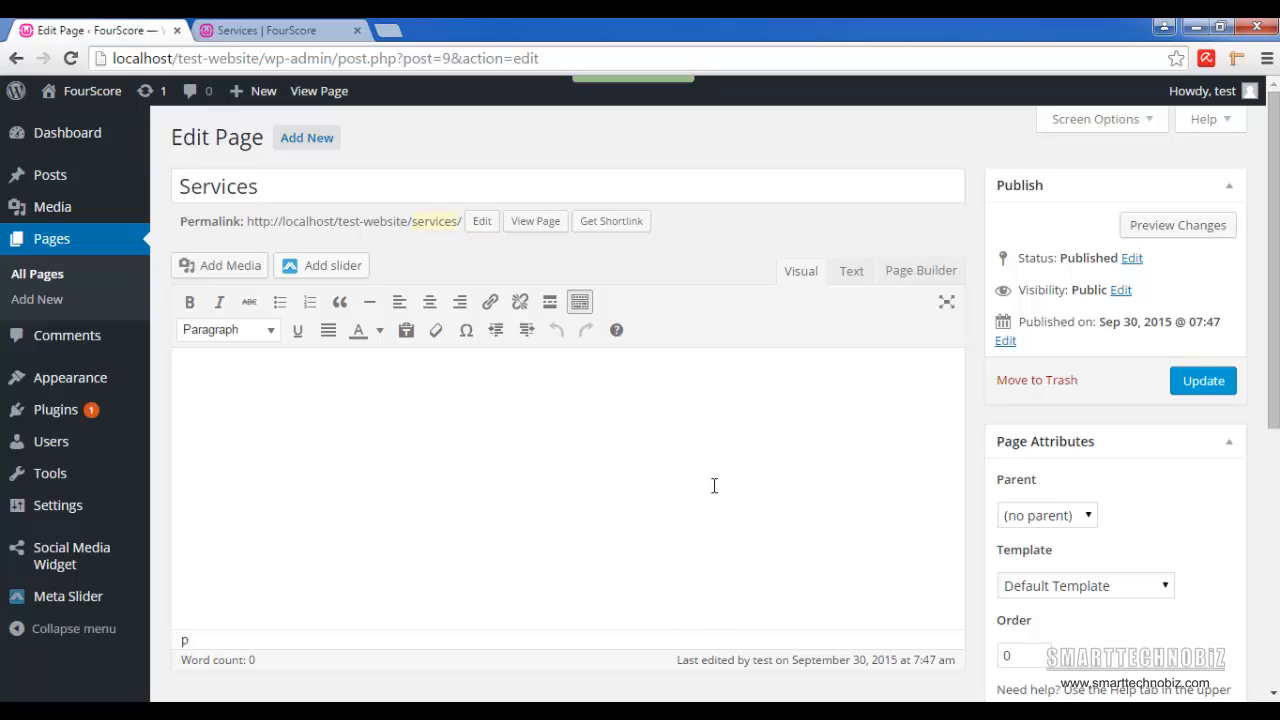
left_click(466, 410)
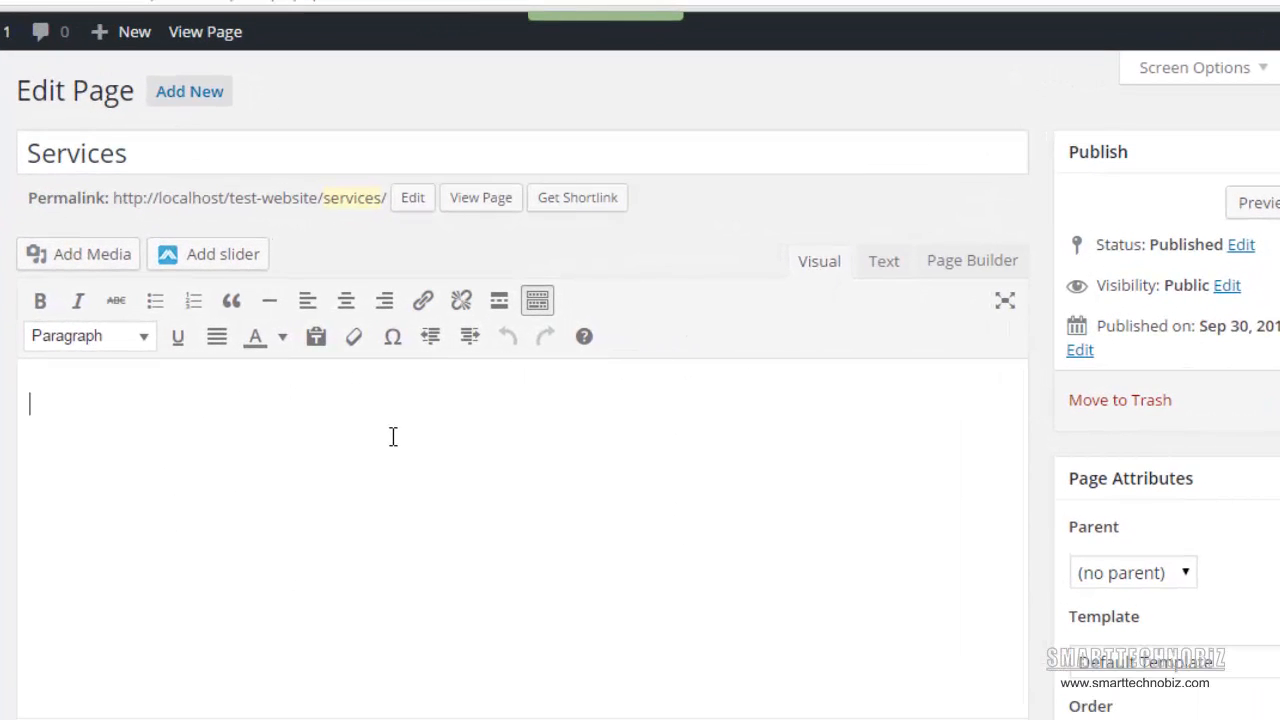
type("hhafhkahfkshhsakfhsak")
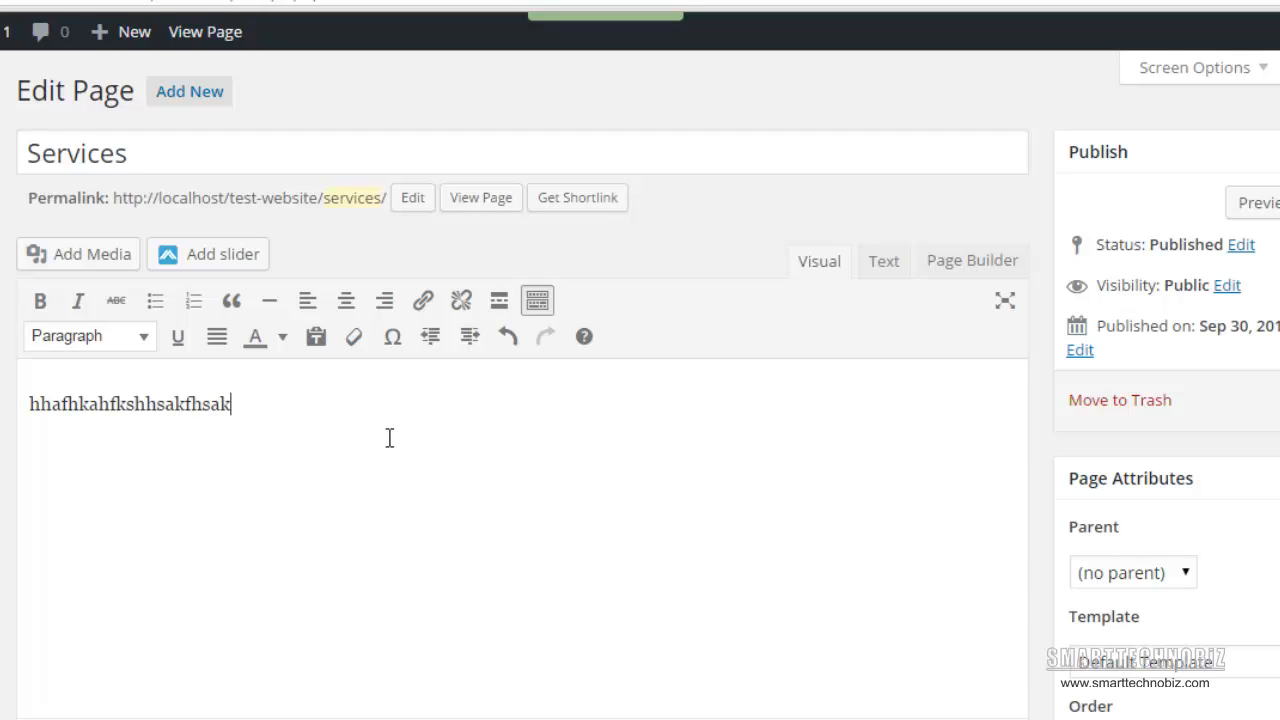
key("BackSpace")
key("BackSpace")
key("BackSpace")
key("BackSpace")
key("BackSpace")
key("BackSpace")
key("BackSpace")
key("BackSpace")
key("BackSpace")
key("BackSpace")
key("BackSpace")
key("BackSpace")
key("BackSpace")
key("BackSpace")
key("BackSpace")
key("BackSpace")
key("BackSpace")
key("BackSpace")
key("BackSpace")
key("BackSpace")
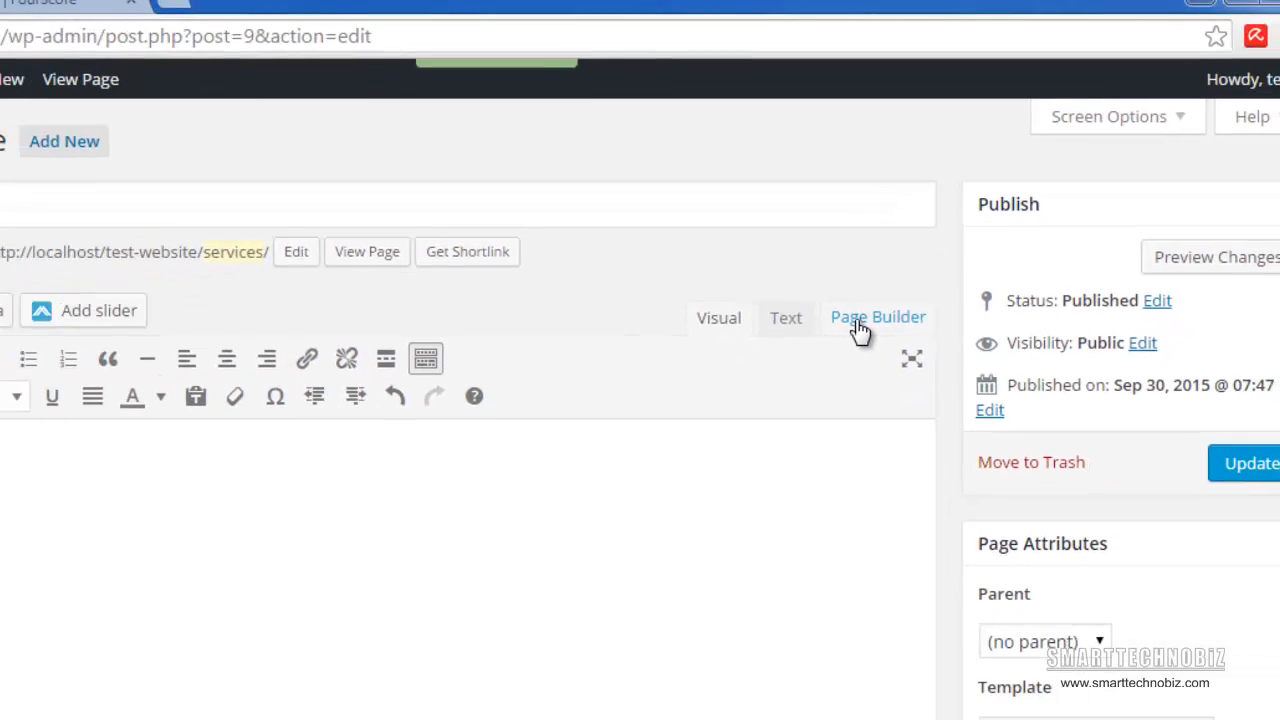
Switch the Services page to Page Builder and insert a row with two equal 50% columns.
left_click(745, 432)
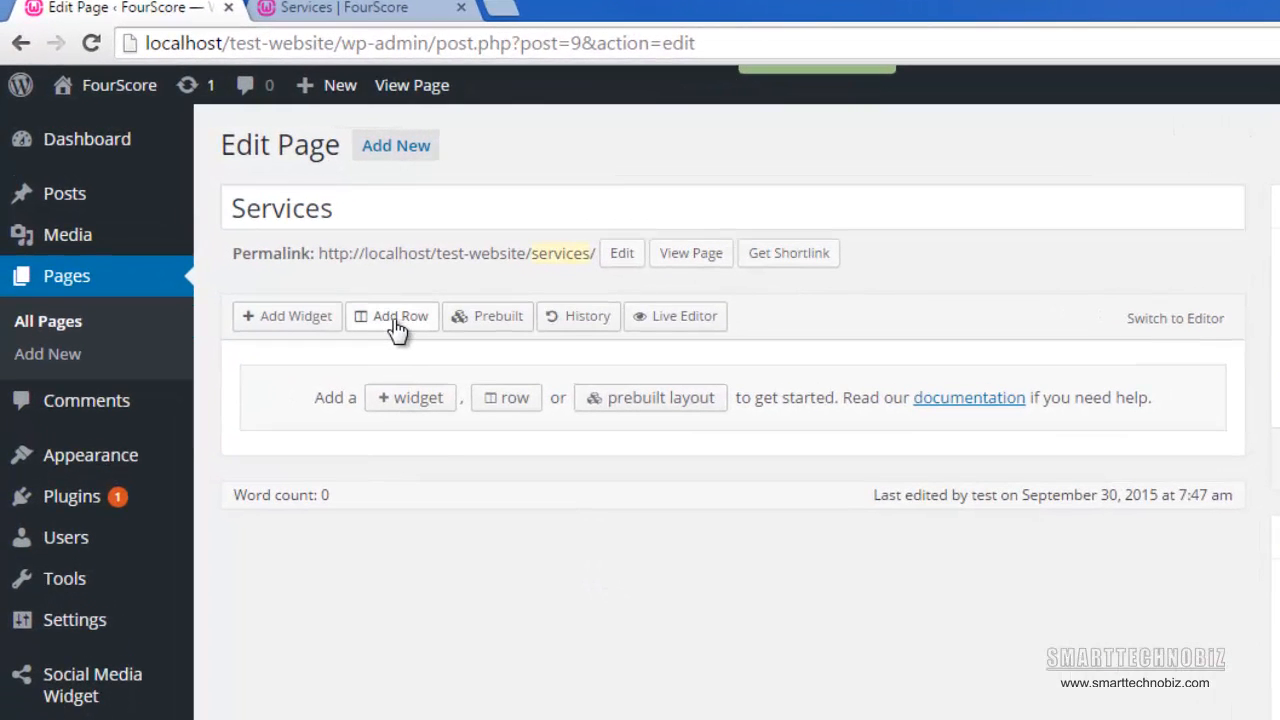
left_click(398, 318)
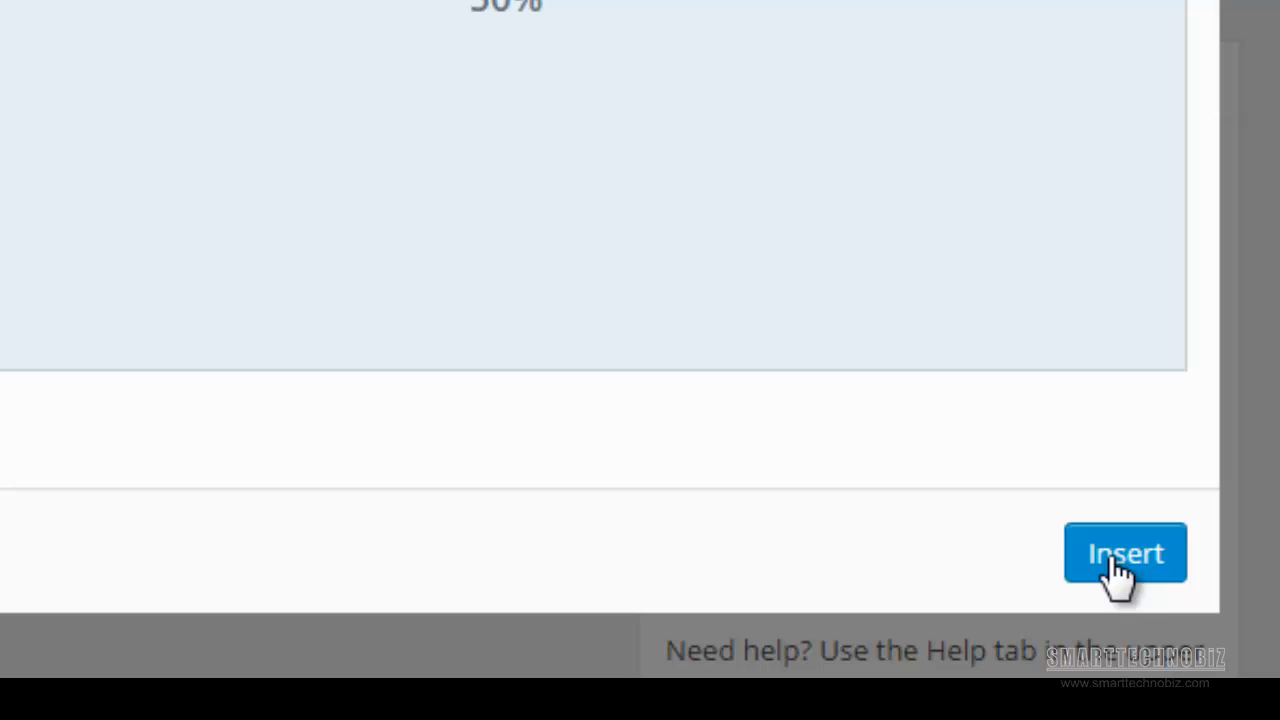
left_click(1120, 560)
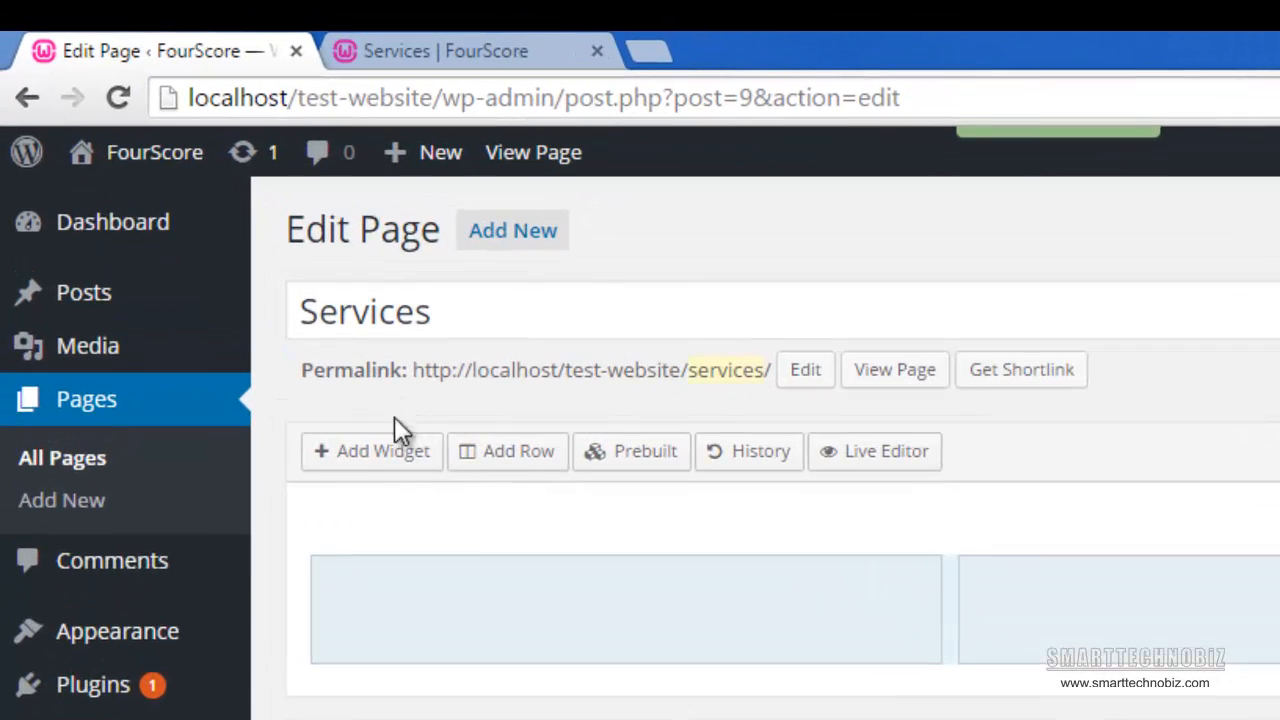
Add a Circle Icon widget to the row's second column, with icon position Left and icon size Medium.
left_click(335, 460)
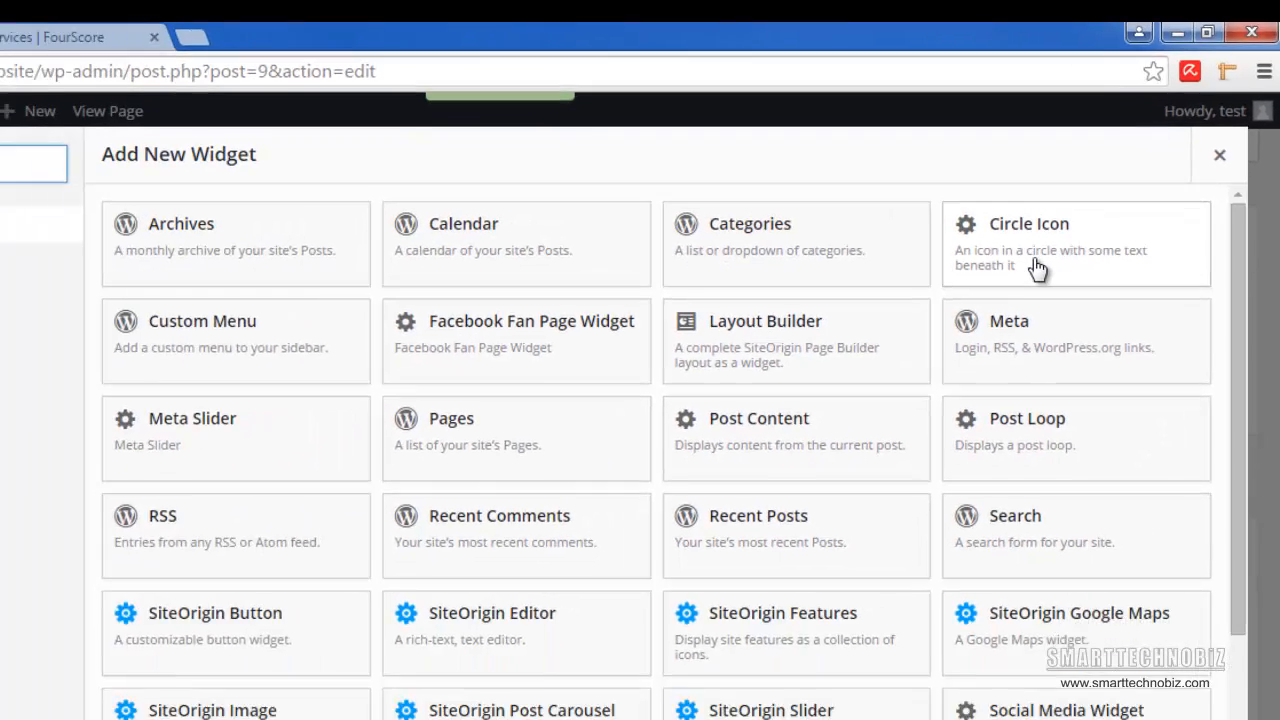
left_click(893, 424)
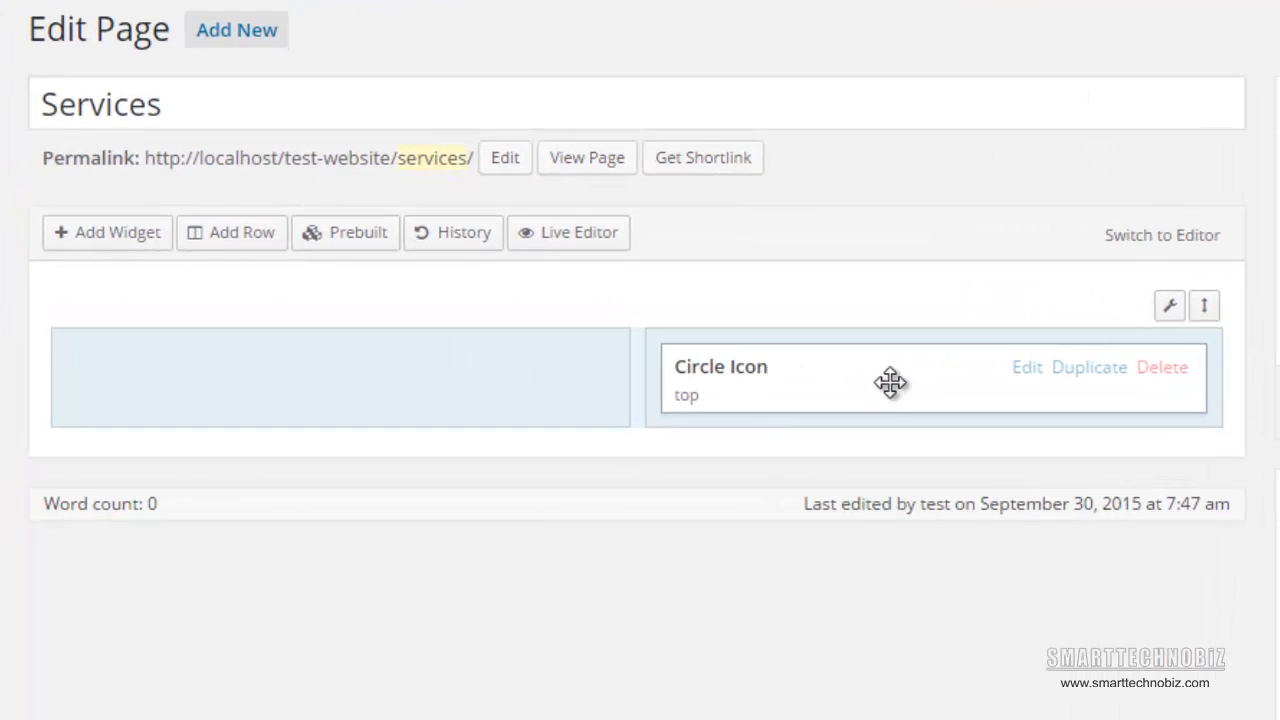
left_click(1027, 378)
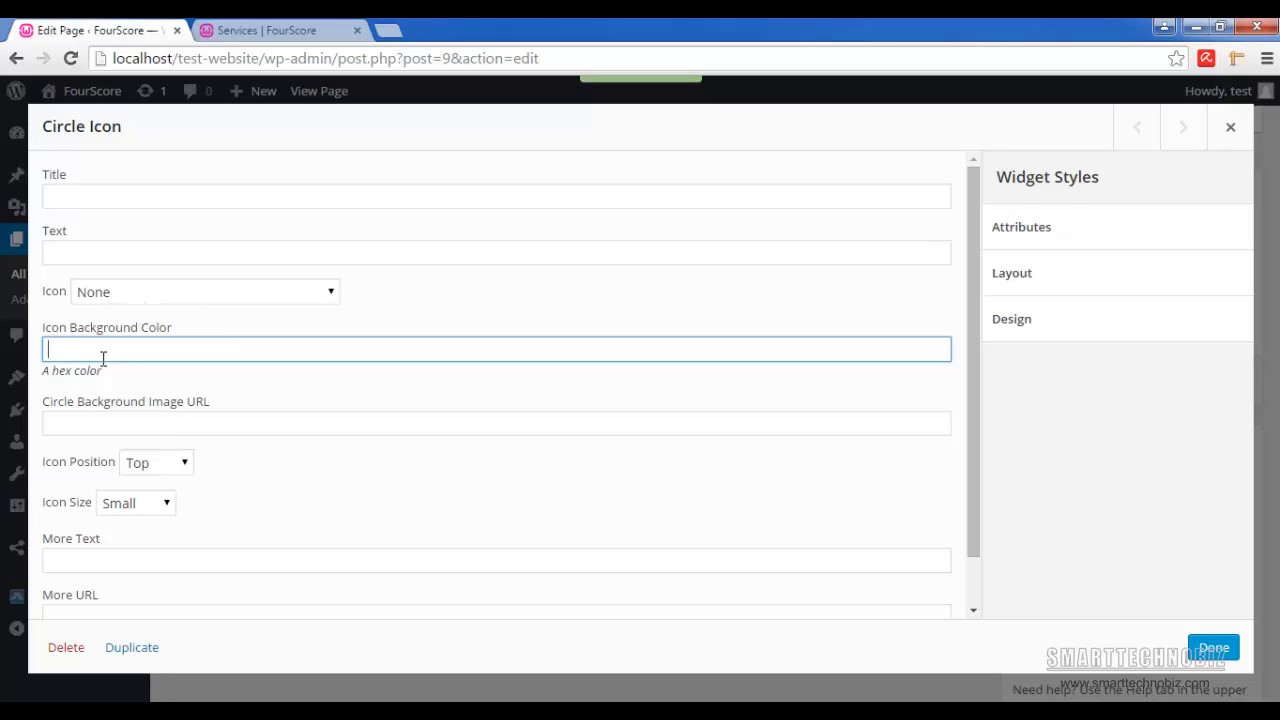
left_click(186, 465)
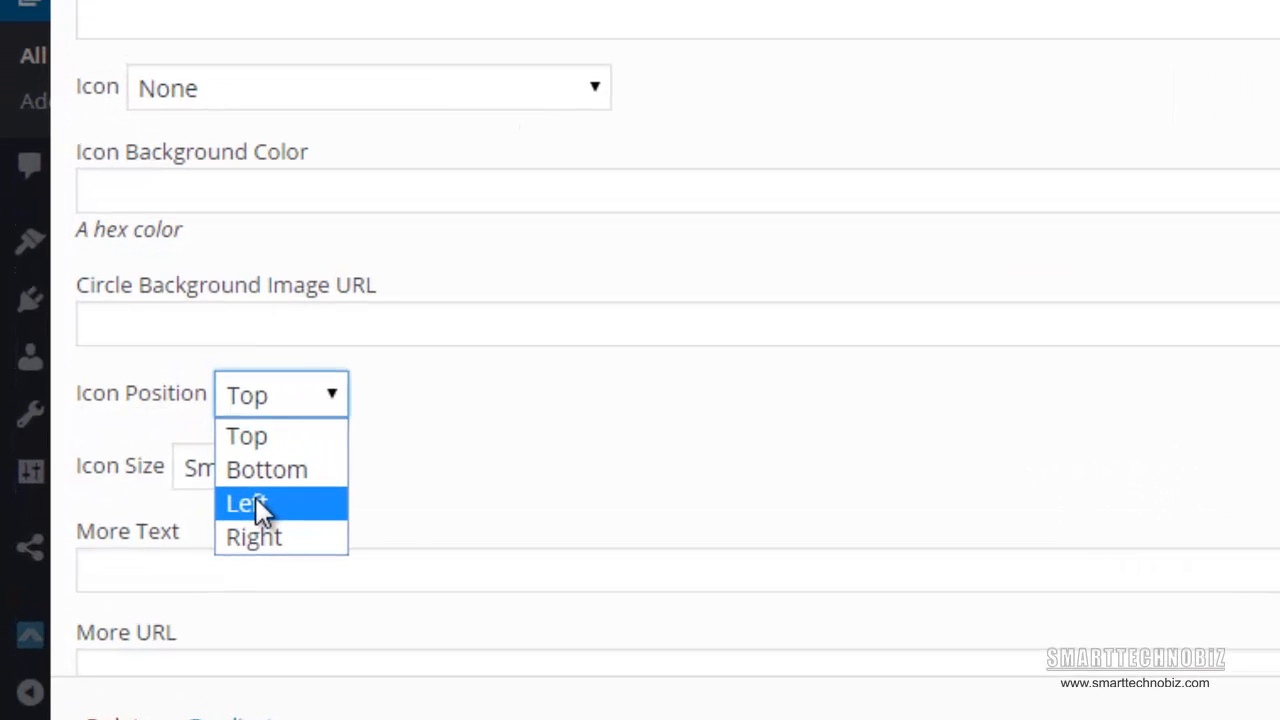
left_click(250, 503)
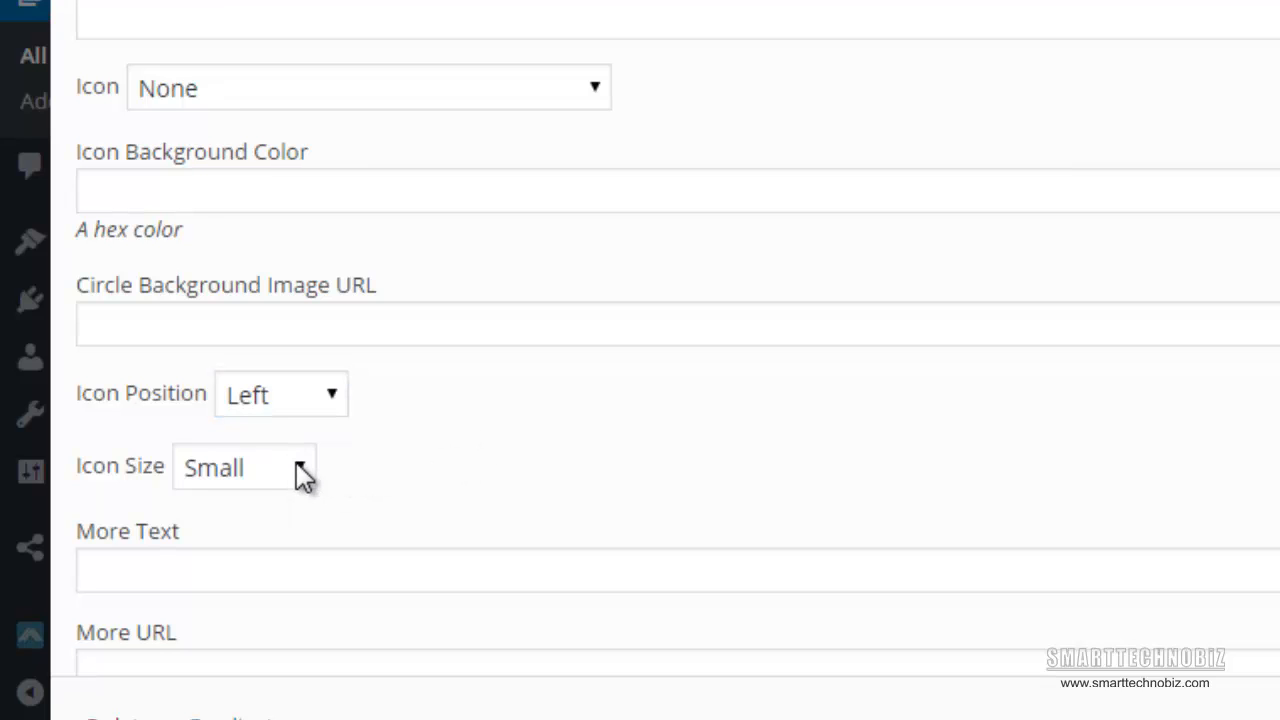
left_click(298, 466)
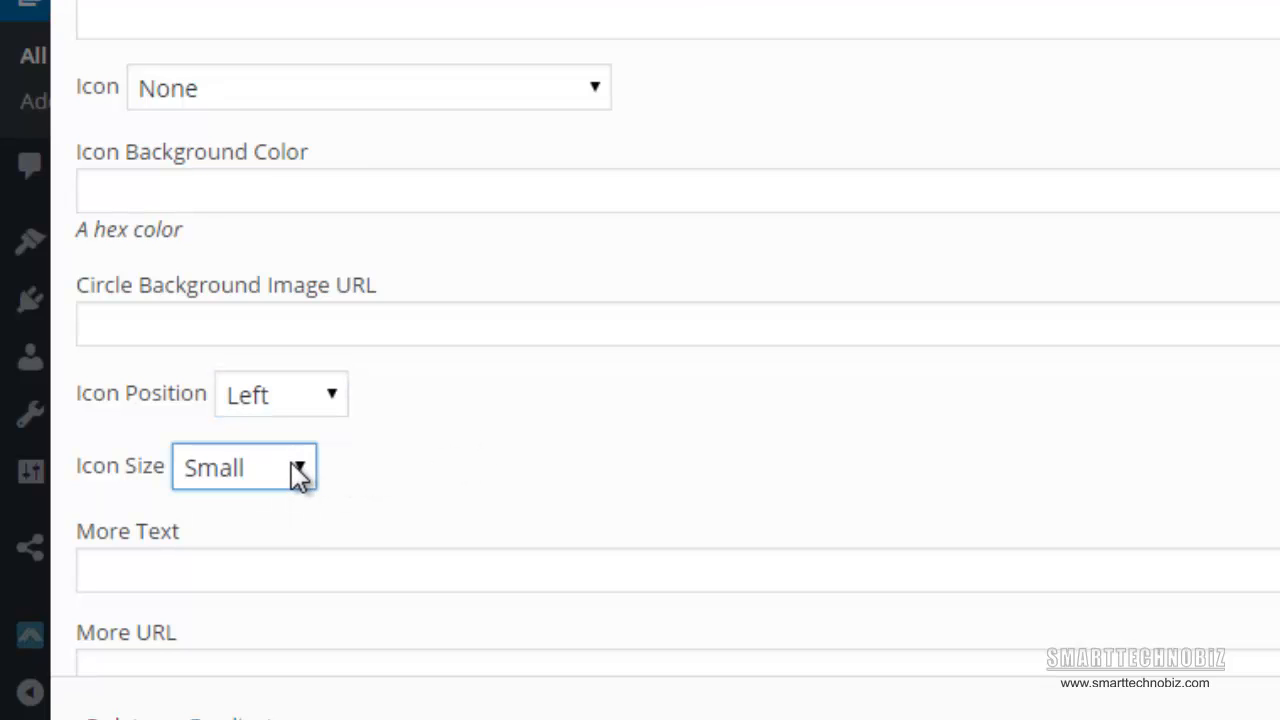
left_click(295, 466)
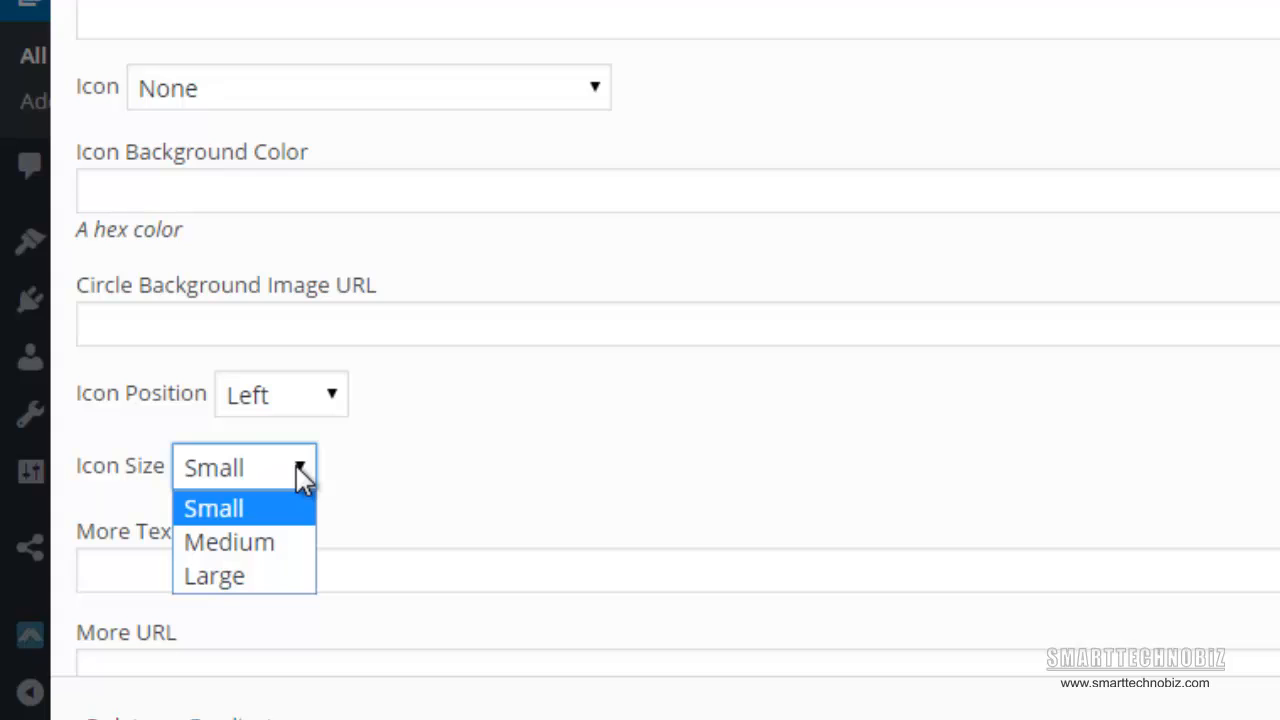
left_click(278, 544)
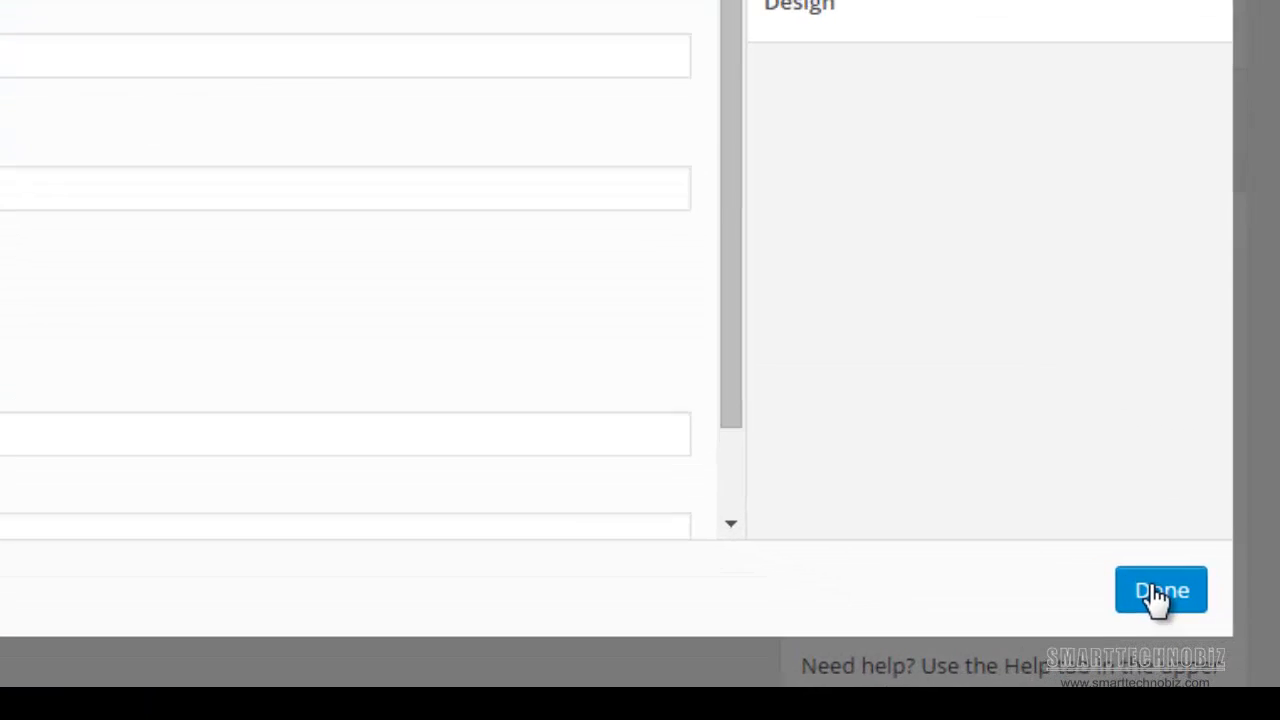
left_click(1130, 565)
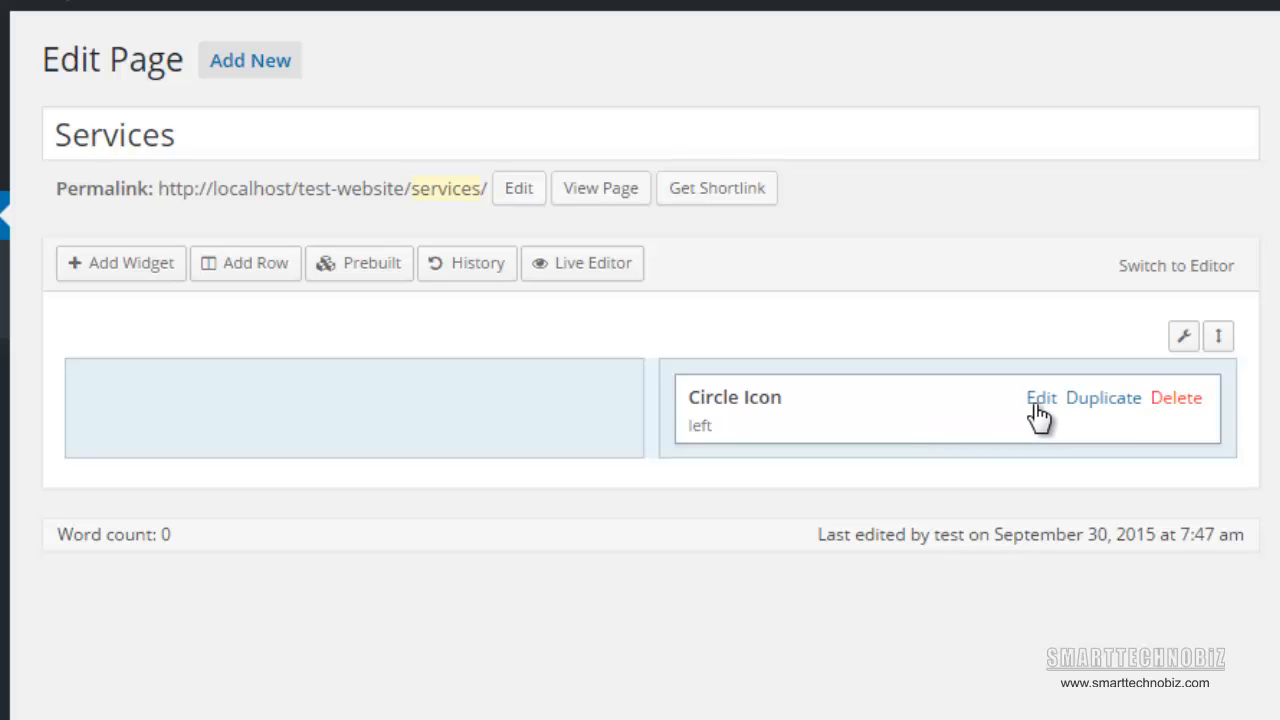
Duplicate the Circle Icon widget until there are six and move three of them into the first column.
left_click(1113, 408)
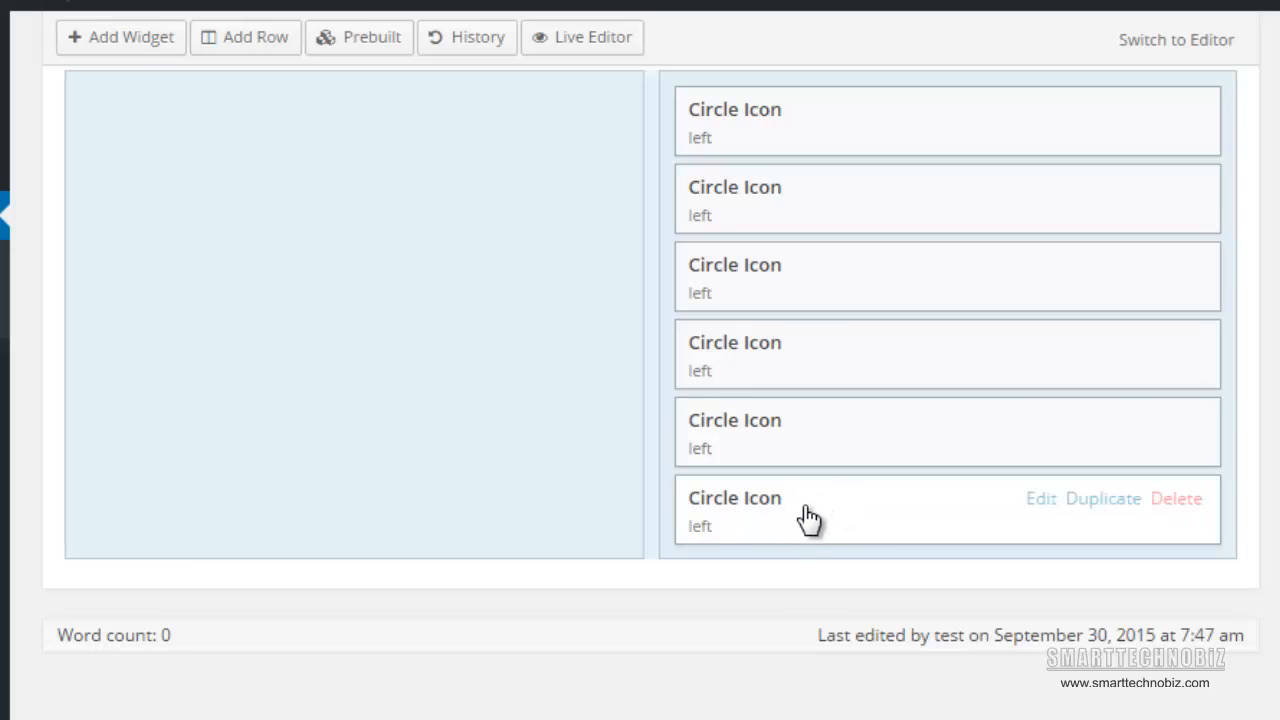
left_click_drag(806, 516, 540, 352)
left_click_drag(778, 358, 326, 272)
left_click_drag(830, 354, 444, 162)
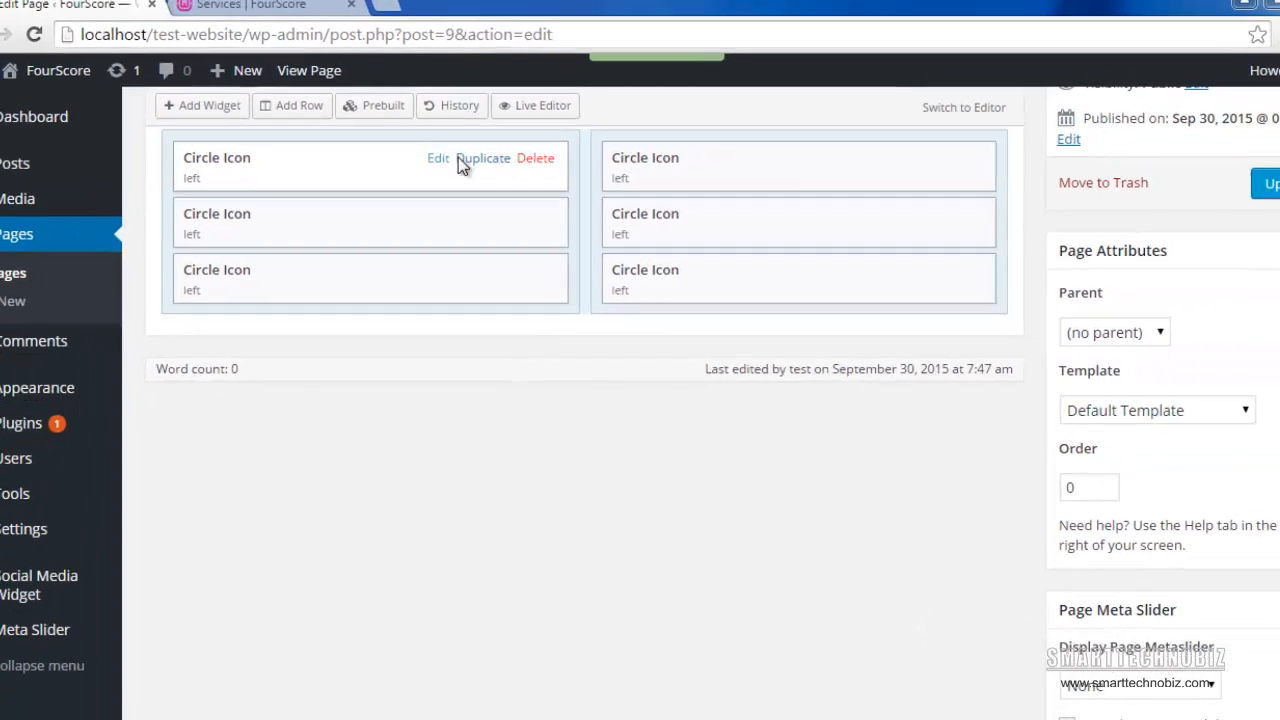
Title the first column's top Circle Icon "Web Devlopment" and paste the sample text starting "I'm real proud of you for coming, bro".
left_click(445, 111)
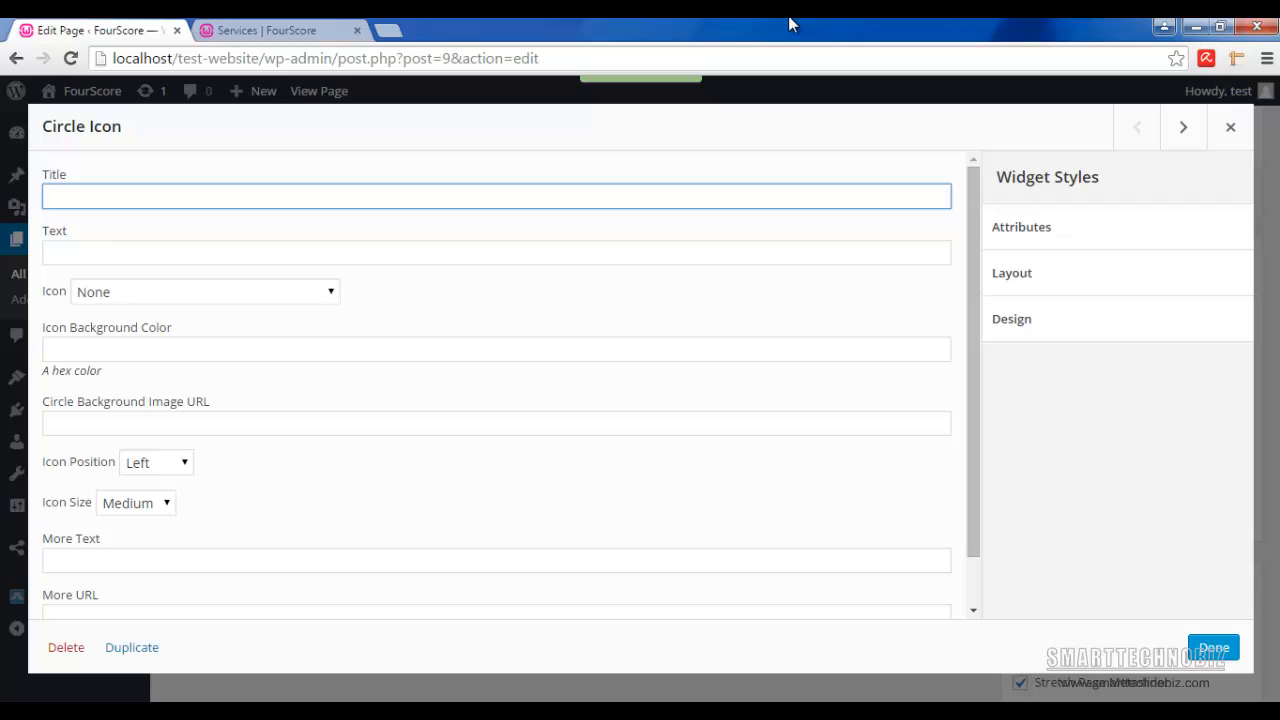
type("Web Devlopment")
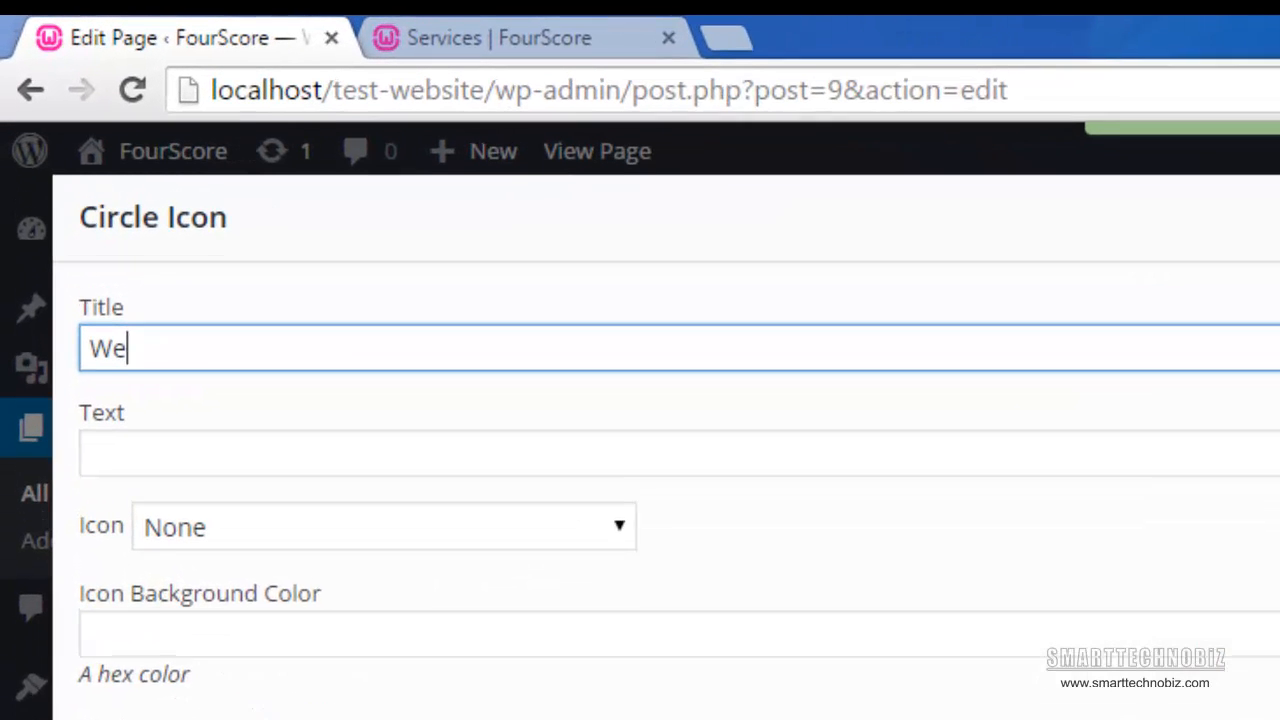
left_click(259, 249)
left_click(537, 360)
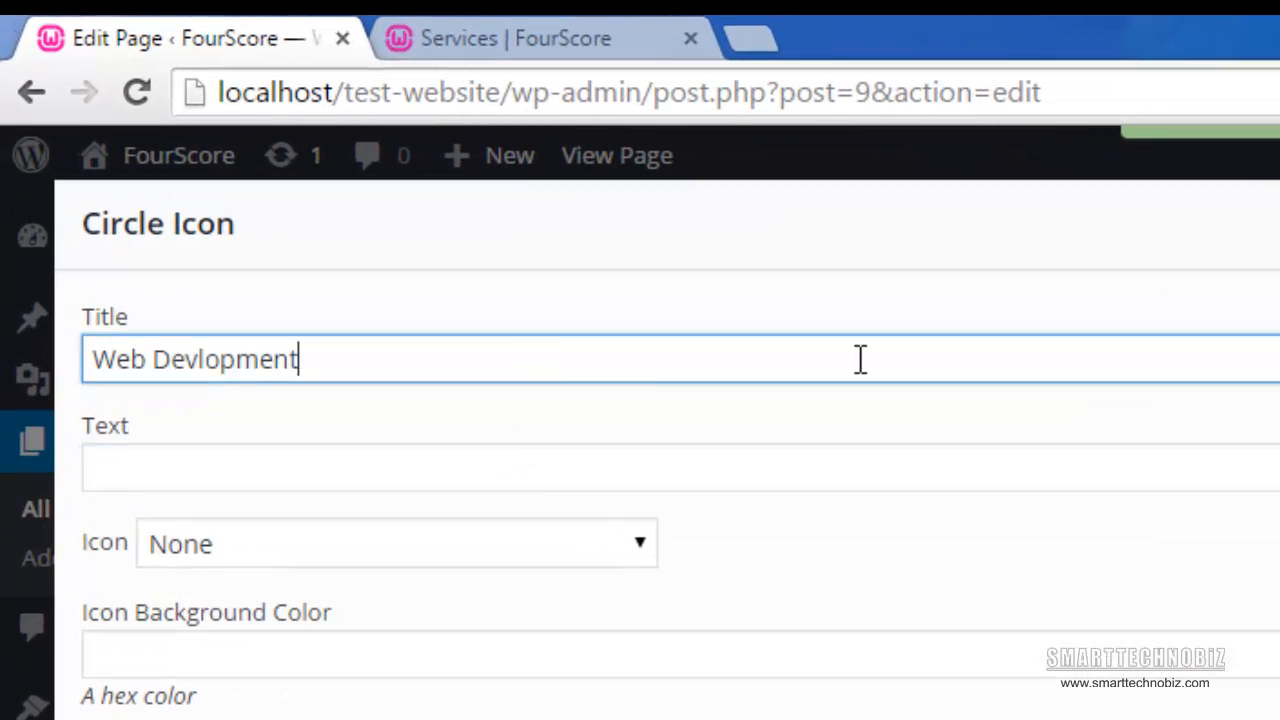
left_click(574, 457)
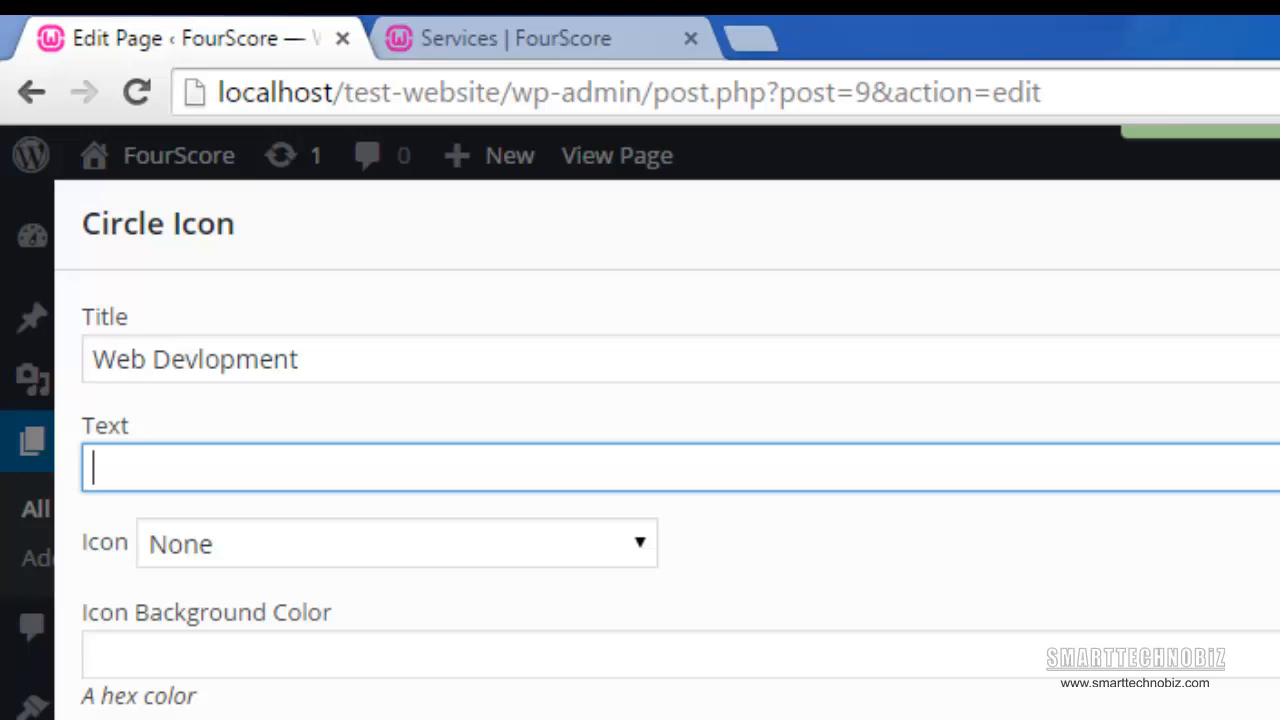
key("alt+Tab")
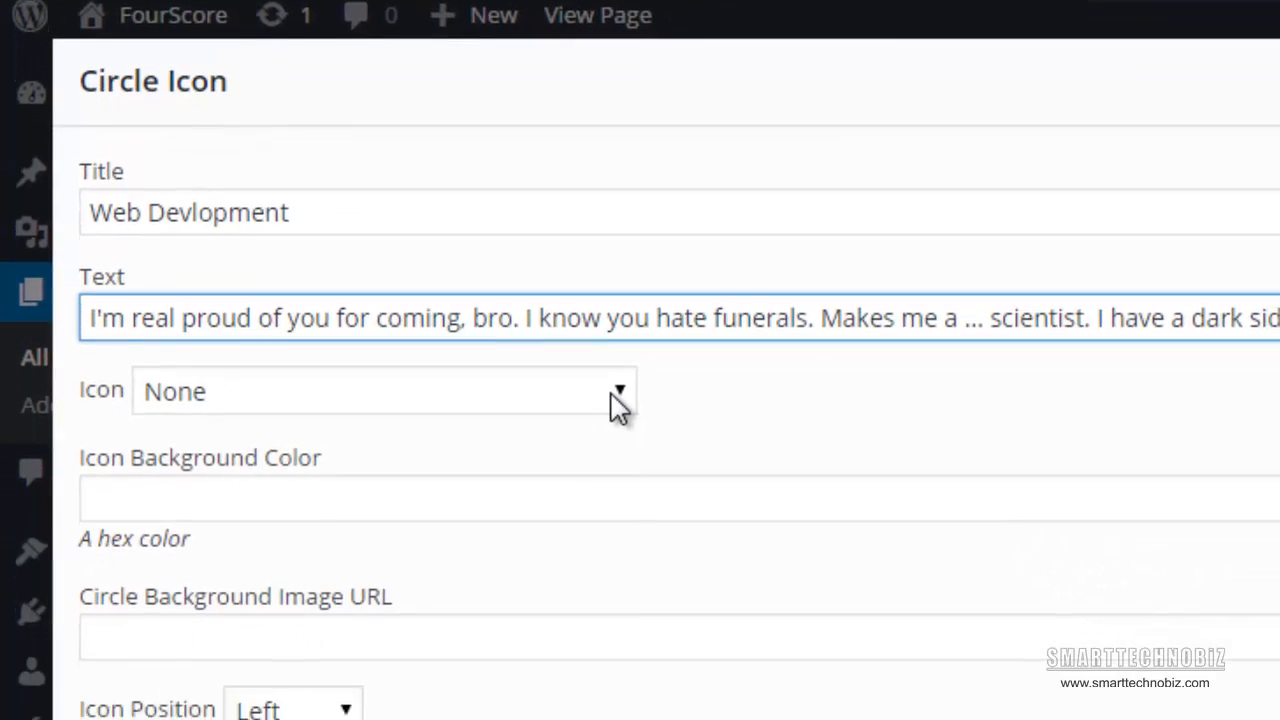
Choose the Code icon for the Web Devlopment widget and finish editing it, leaving the remaining fields empty.
left_click(618, 542)
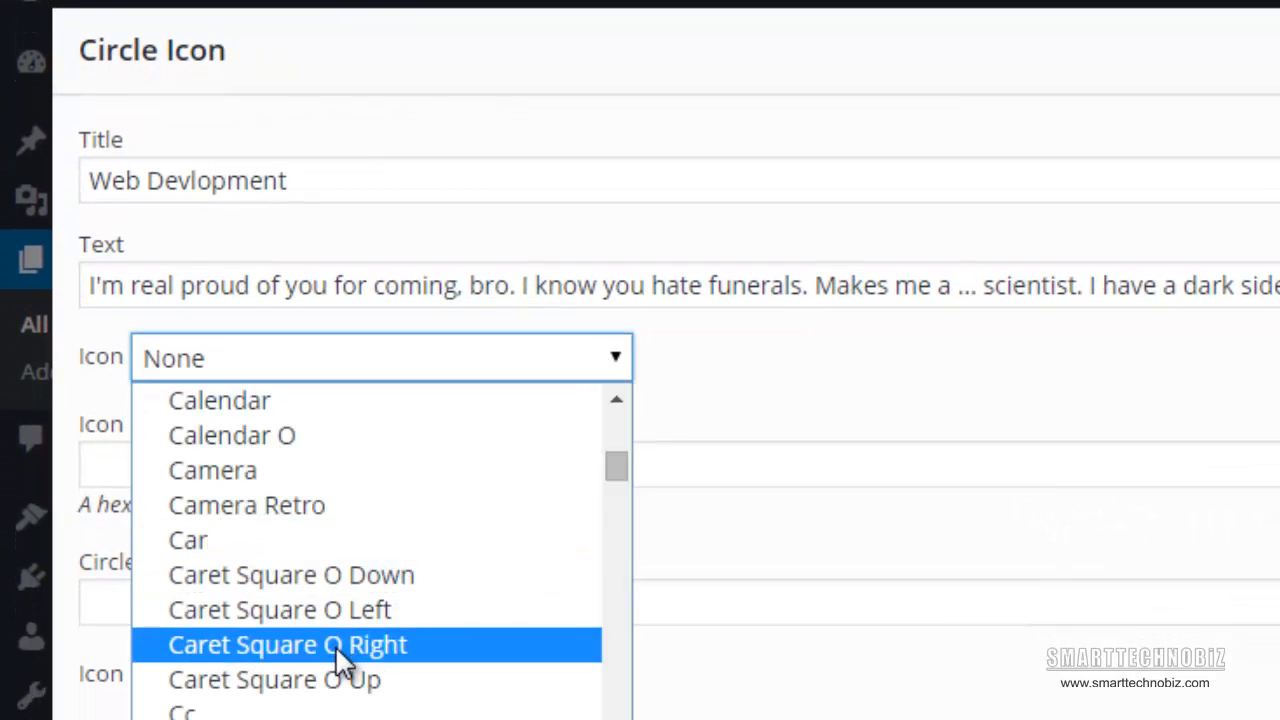
scroll(360, 680, "up", 3)
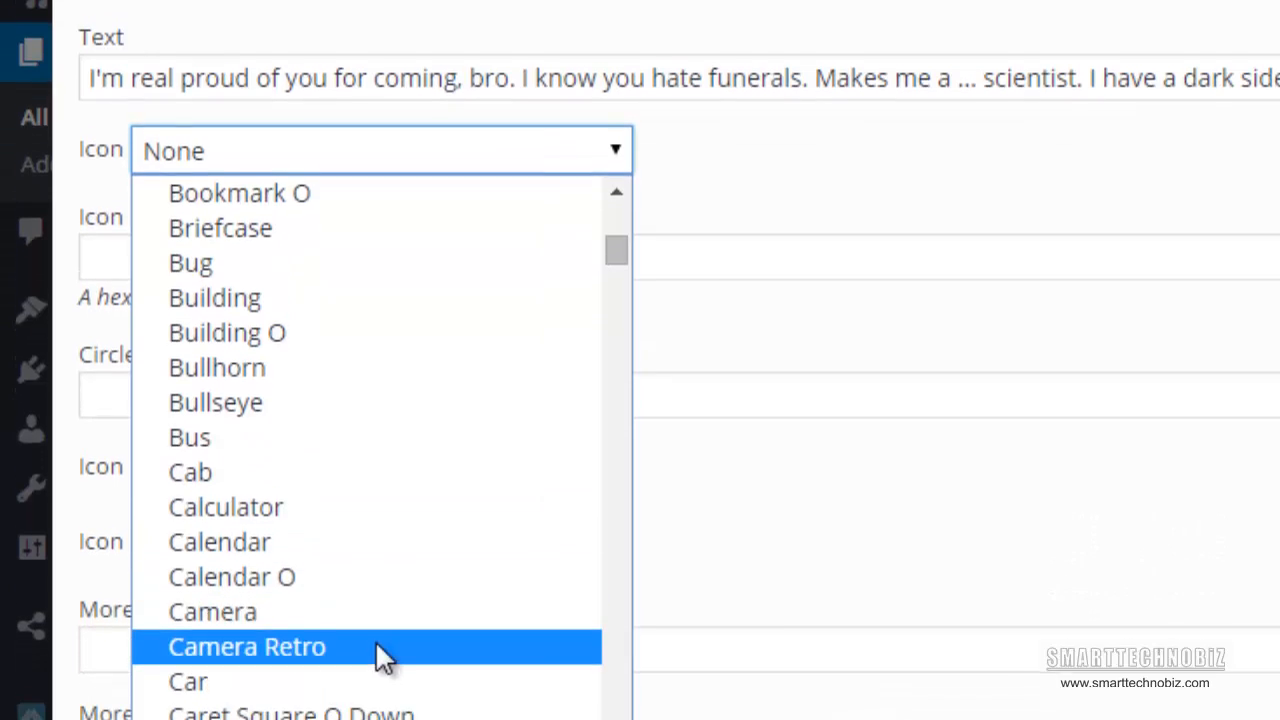
left_click(840, 264)
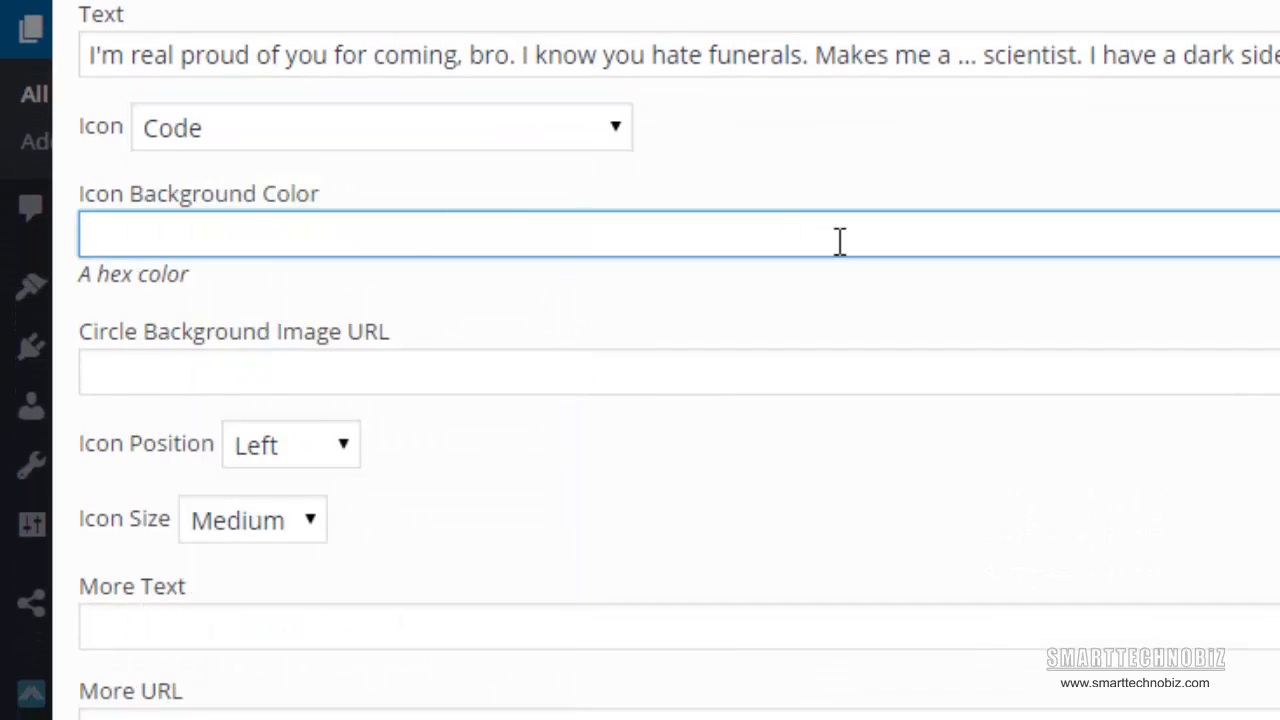
scroll(837, 250, "down", 1)
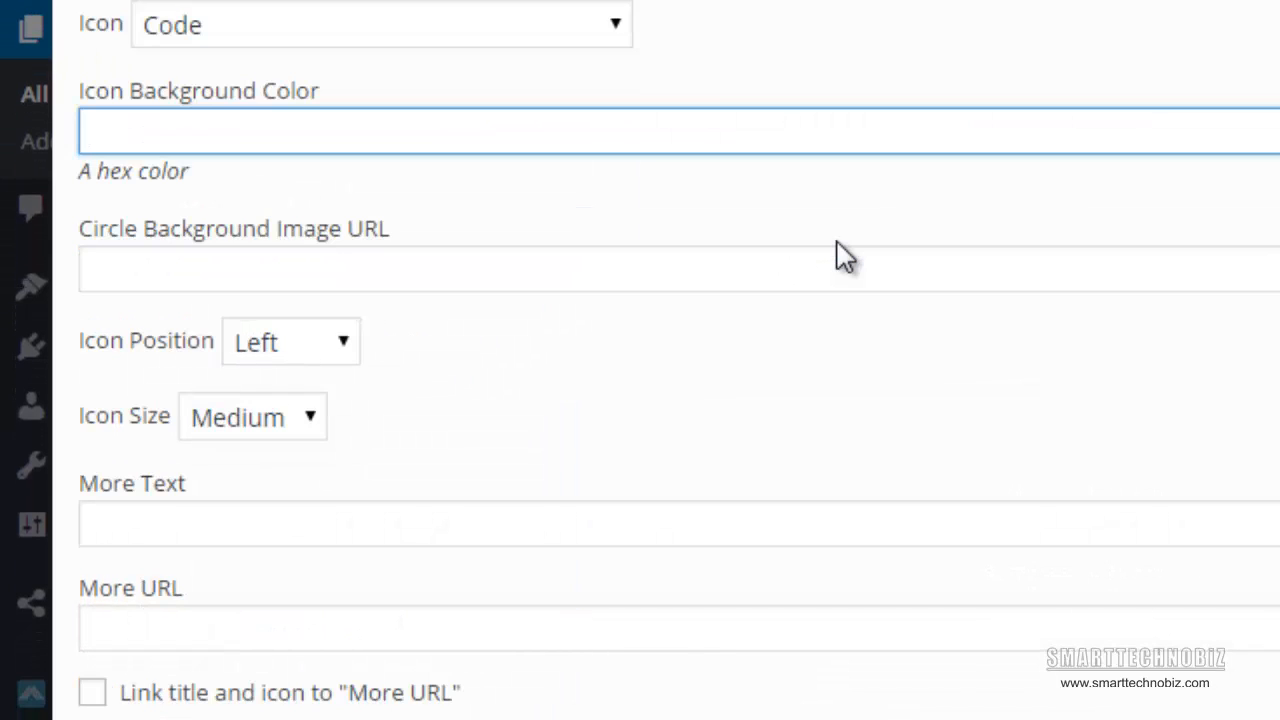
left_click(236, 528)
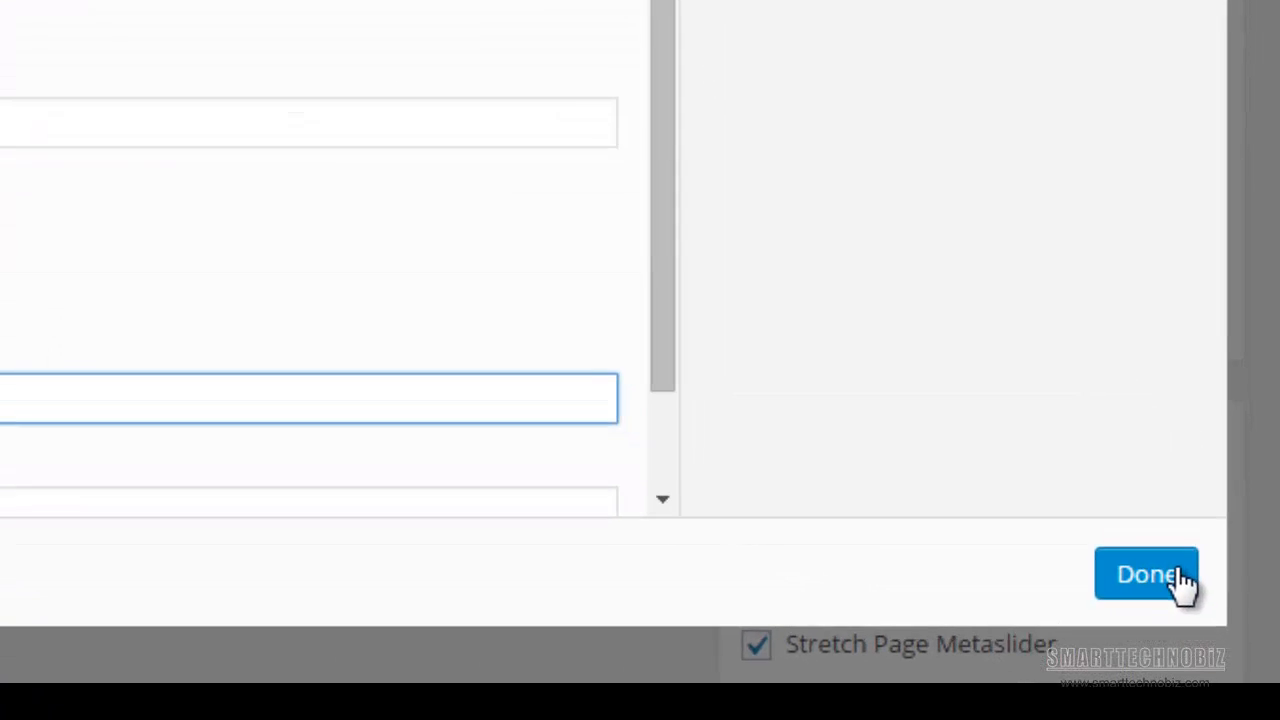
left_click(1213, 647)
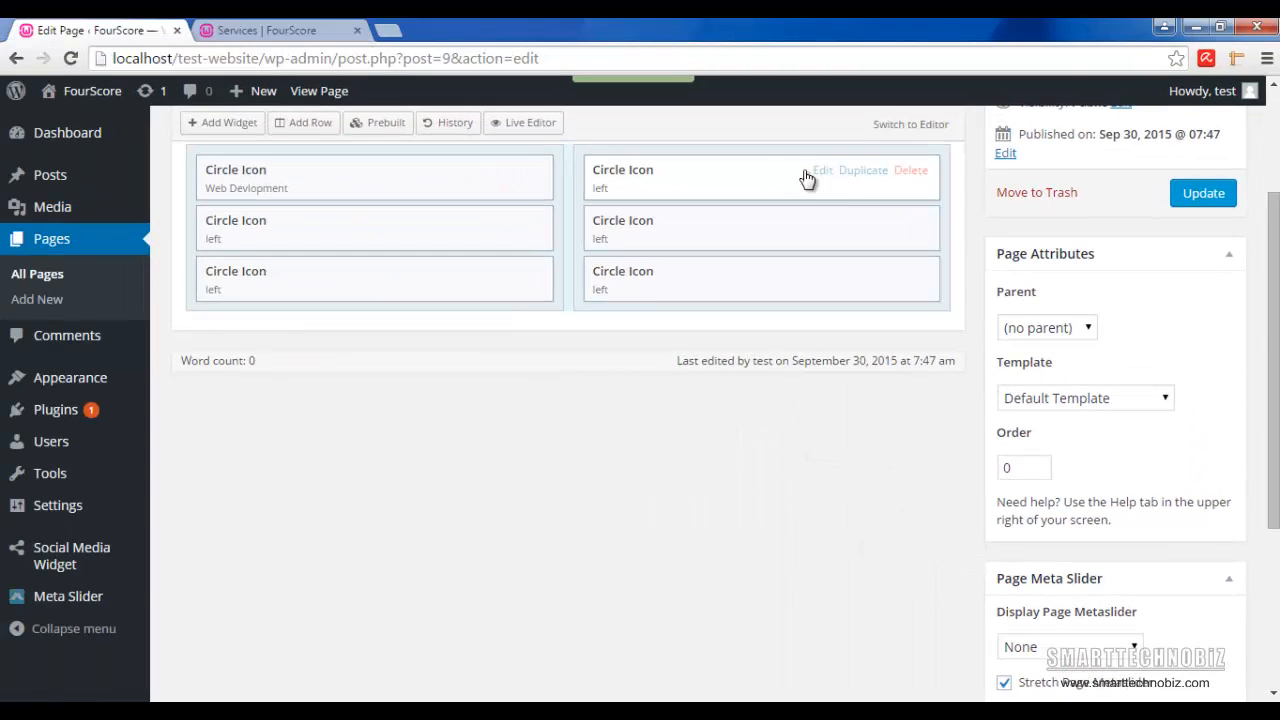
Give the second column's top Circle Icon the title "Web Designing", the sample text "I'm thinking two circus clowns dancing..." and the Flash icon.
left_click(826, 173)
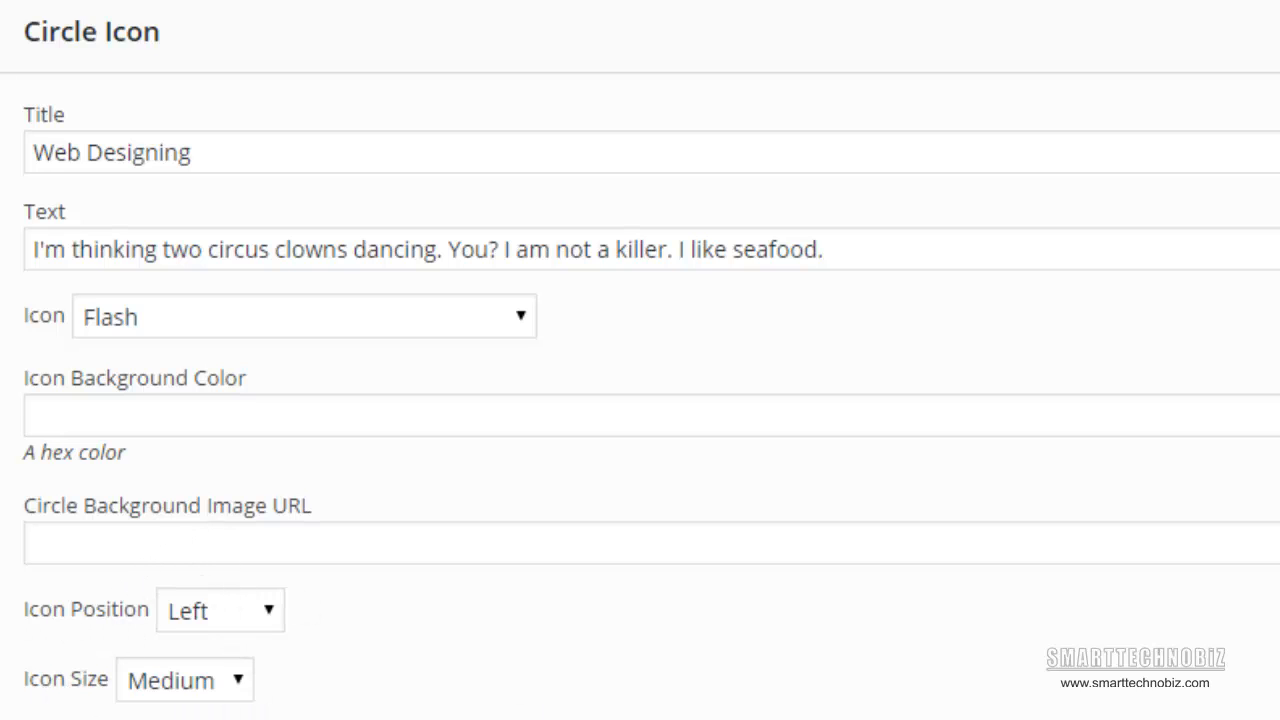
left_click(34, 684)
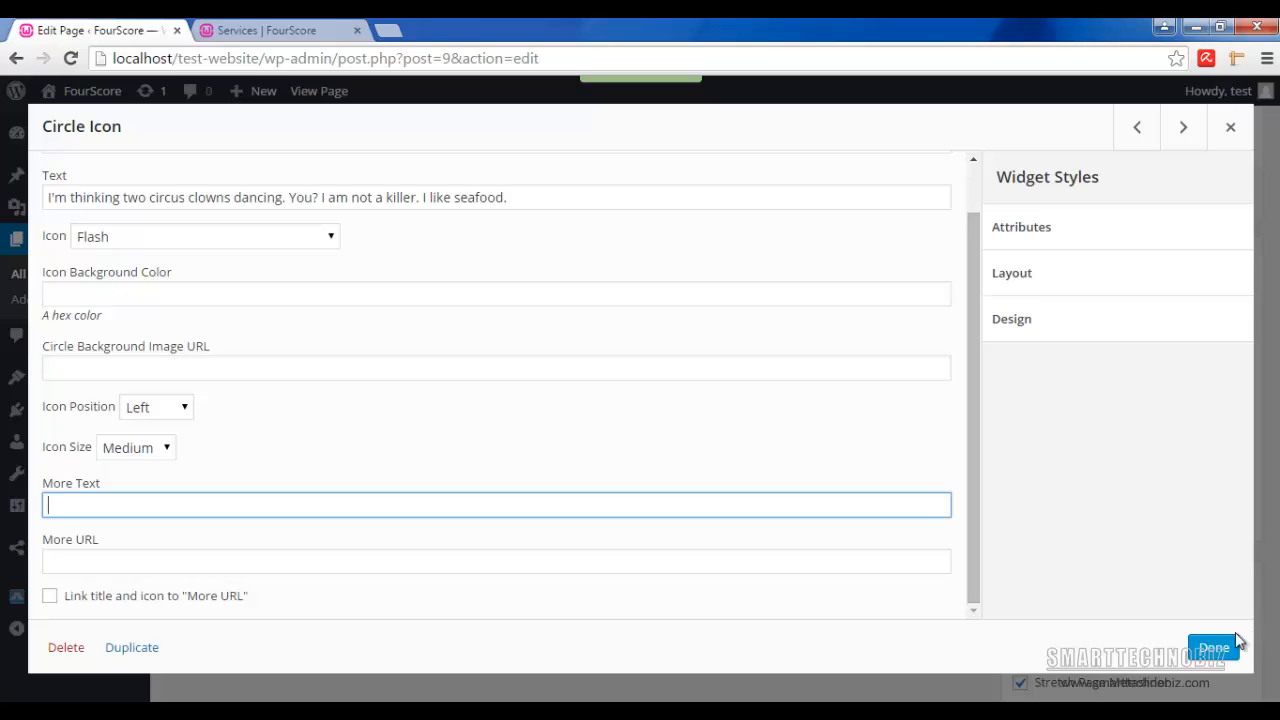
left_click(1234, 640)
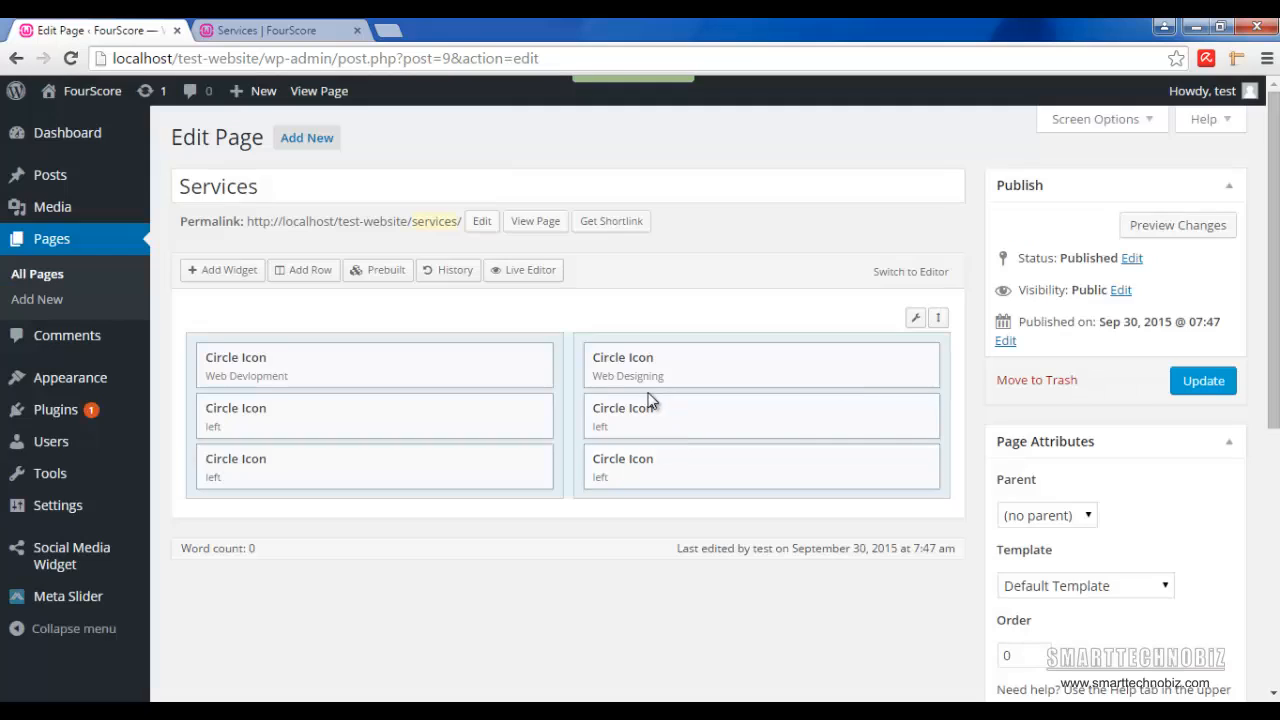
Update the Services page and reload its live view to check the first two Circle Icons.
left_click(1203, 393)
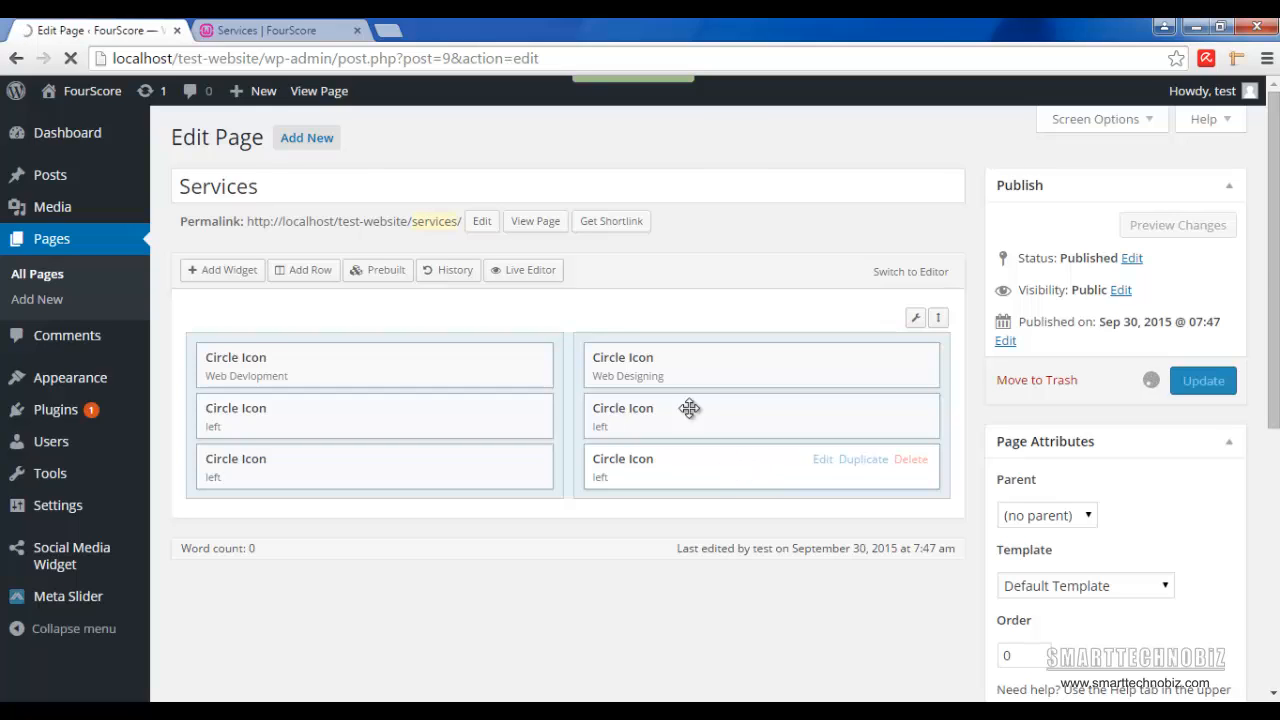
left_click(268, 31)
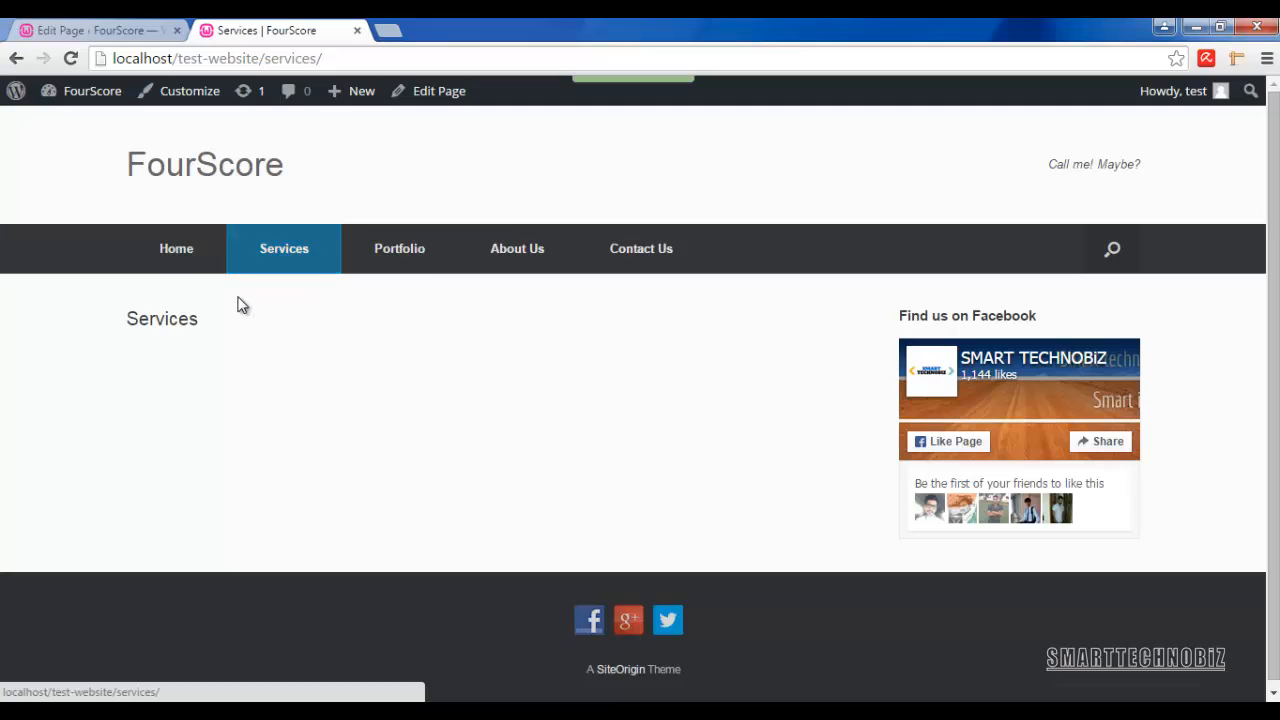
left_click(71, 59)
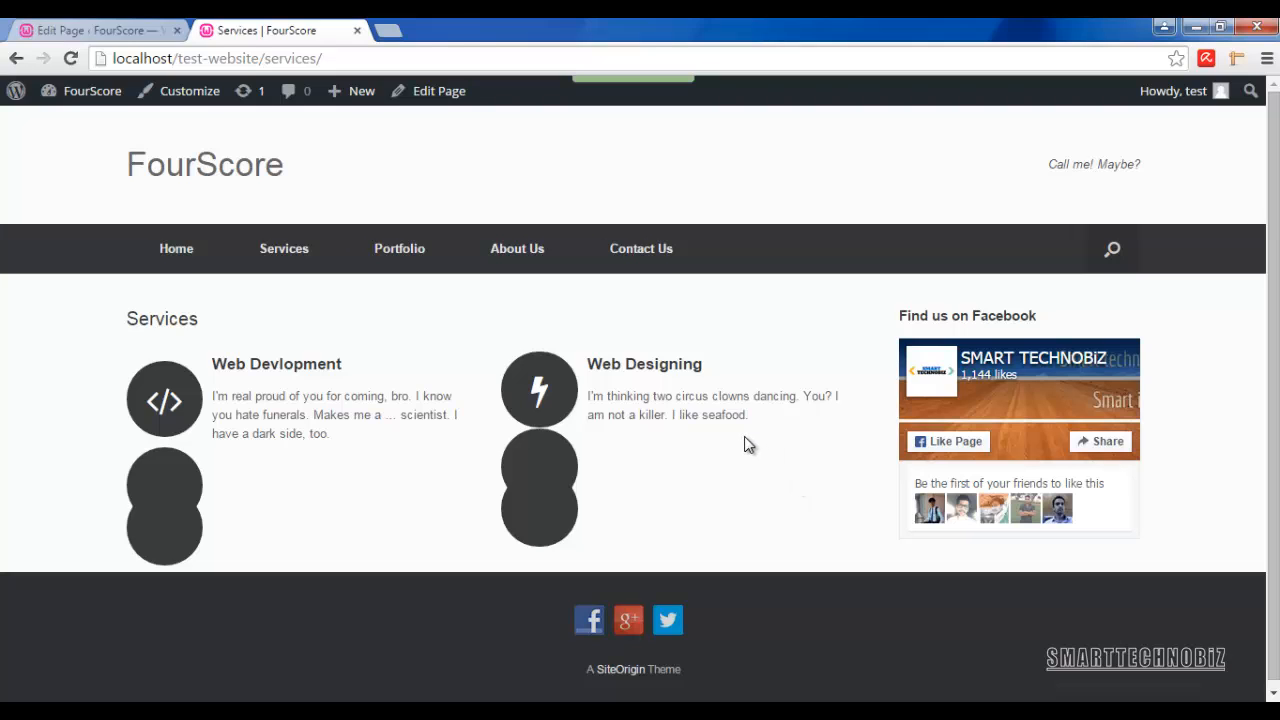
Set the Services page template to Full Width Page, update the page and reload its live view.
left_click(80, 34)
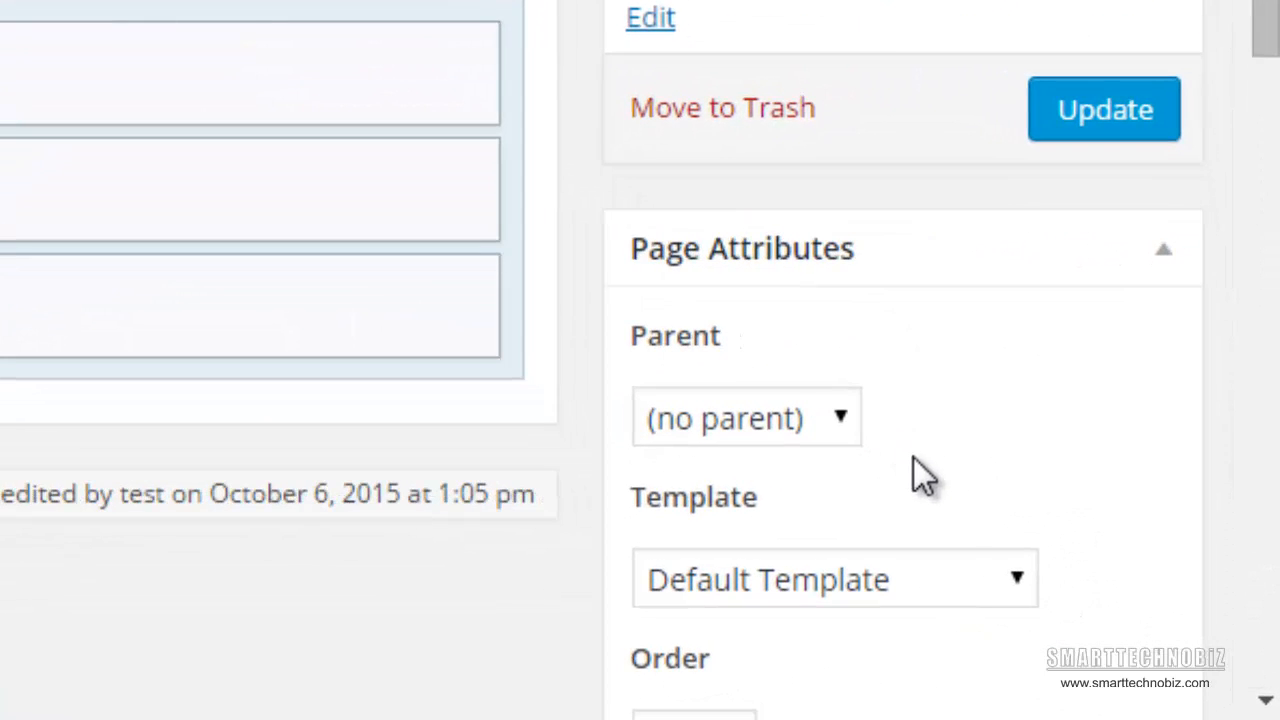
scroll(991, 382, "down", 2)
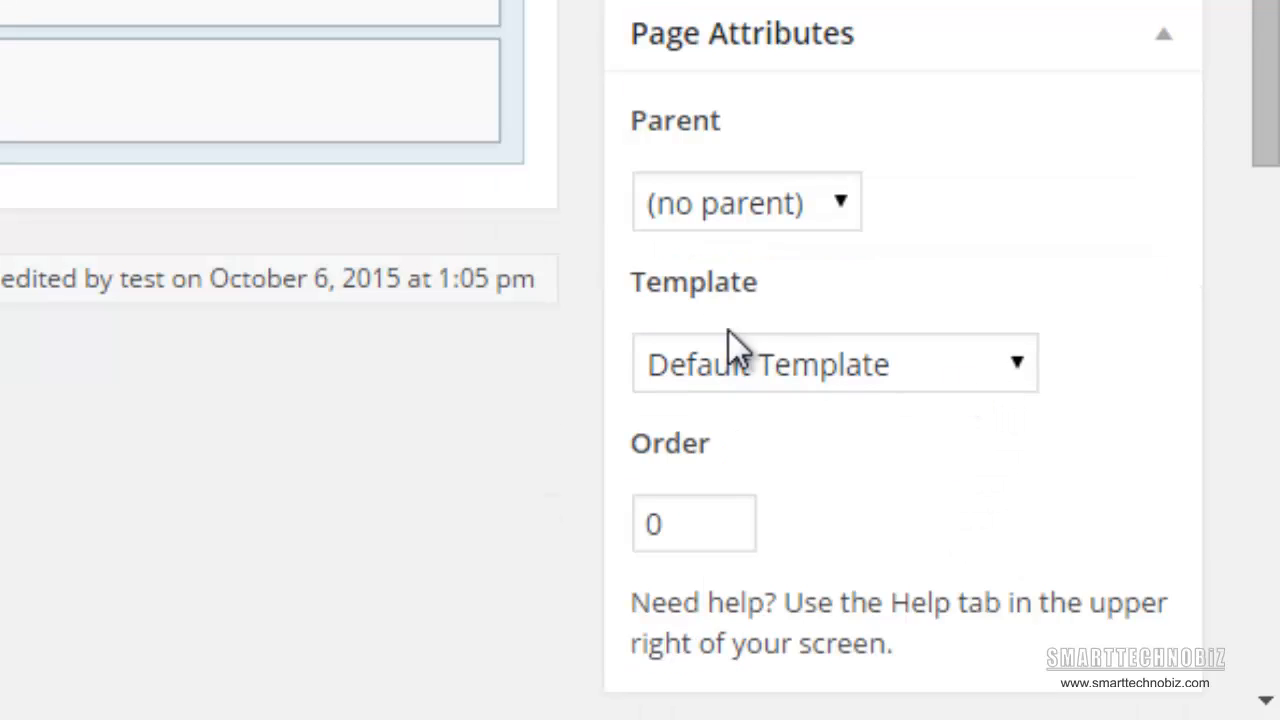
left_click(799, 369)
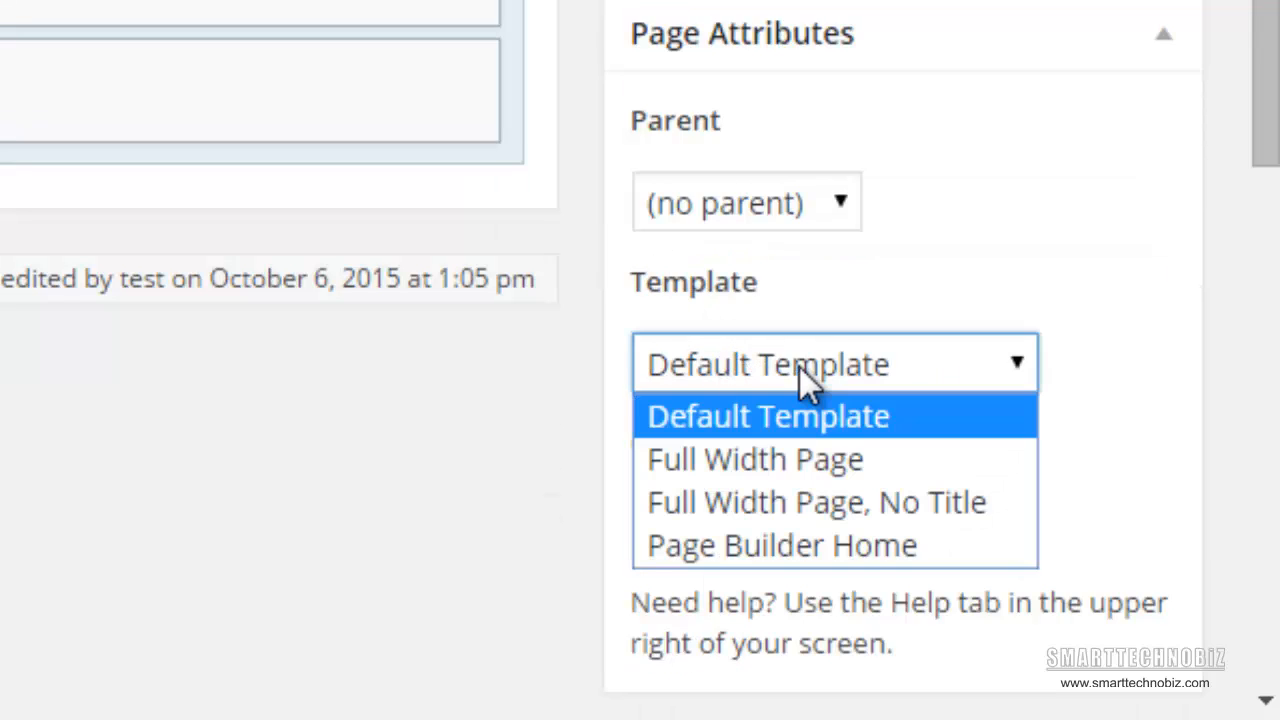
left_click(791, 458)
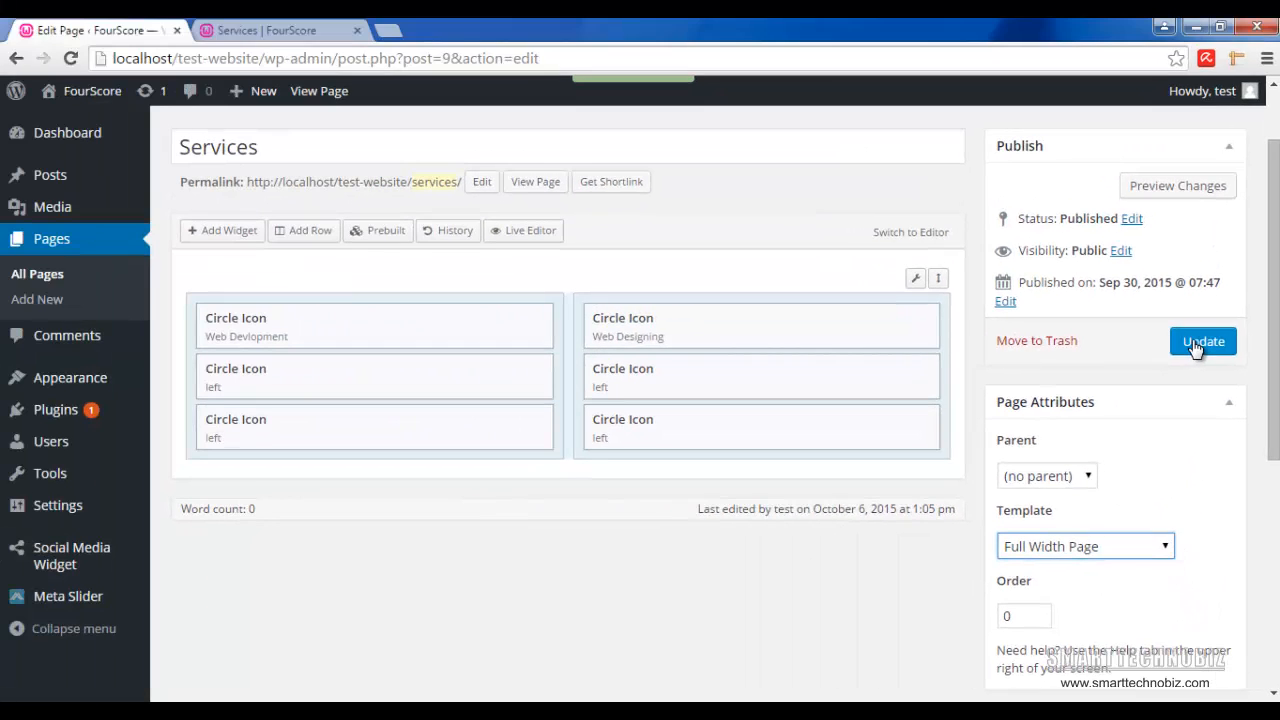
left_click(1198, 343)
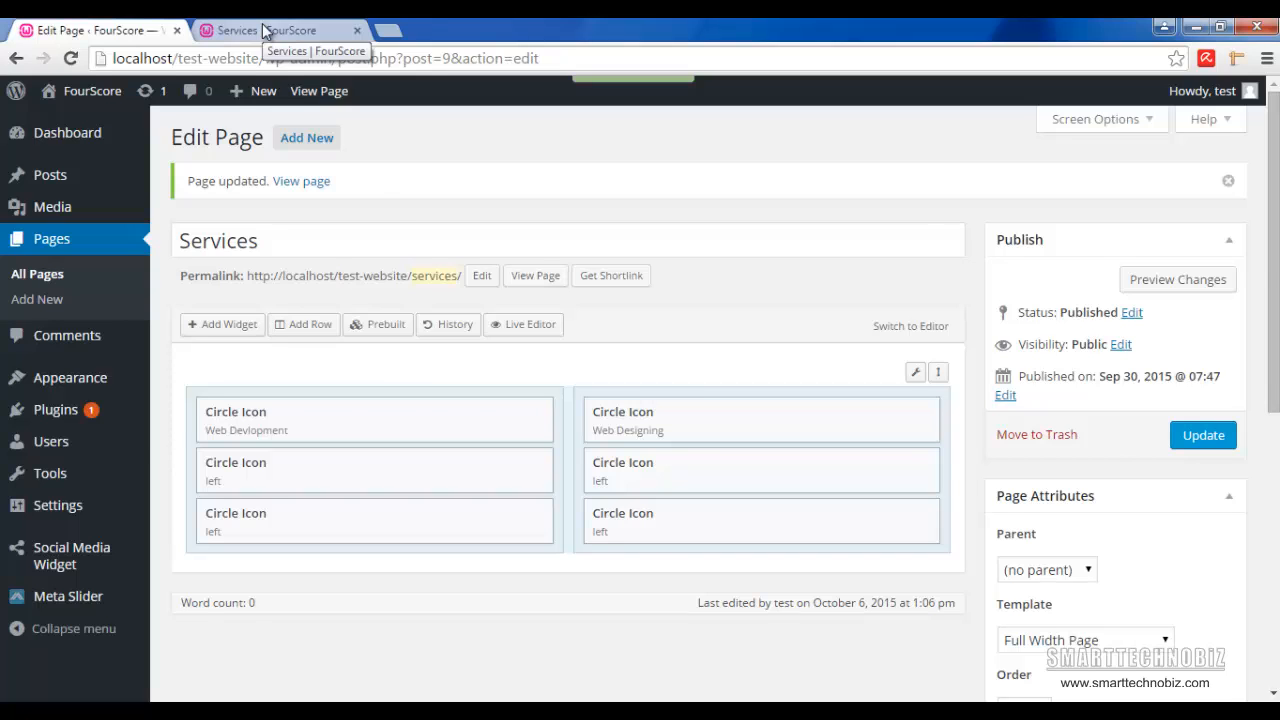
left_click(265, 30)
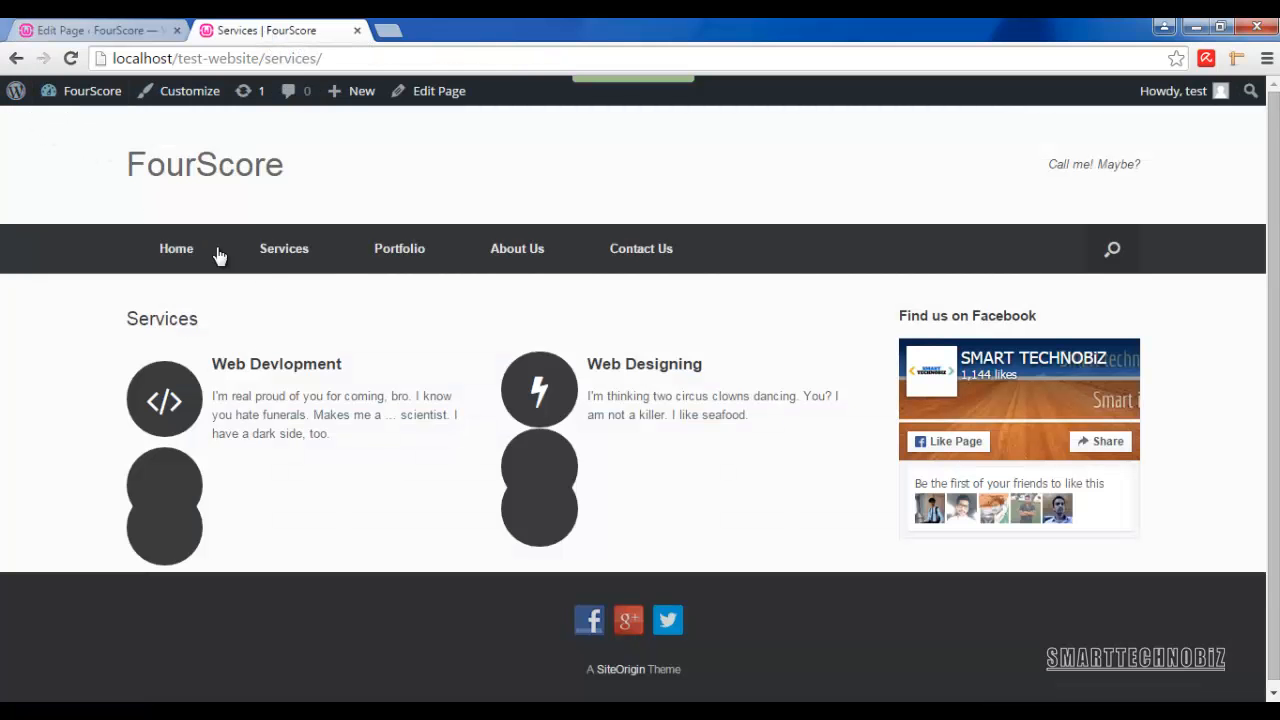
left_click(70, 59)
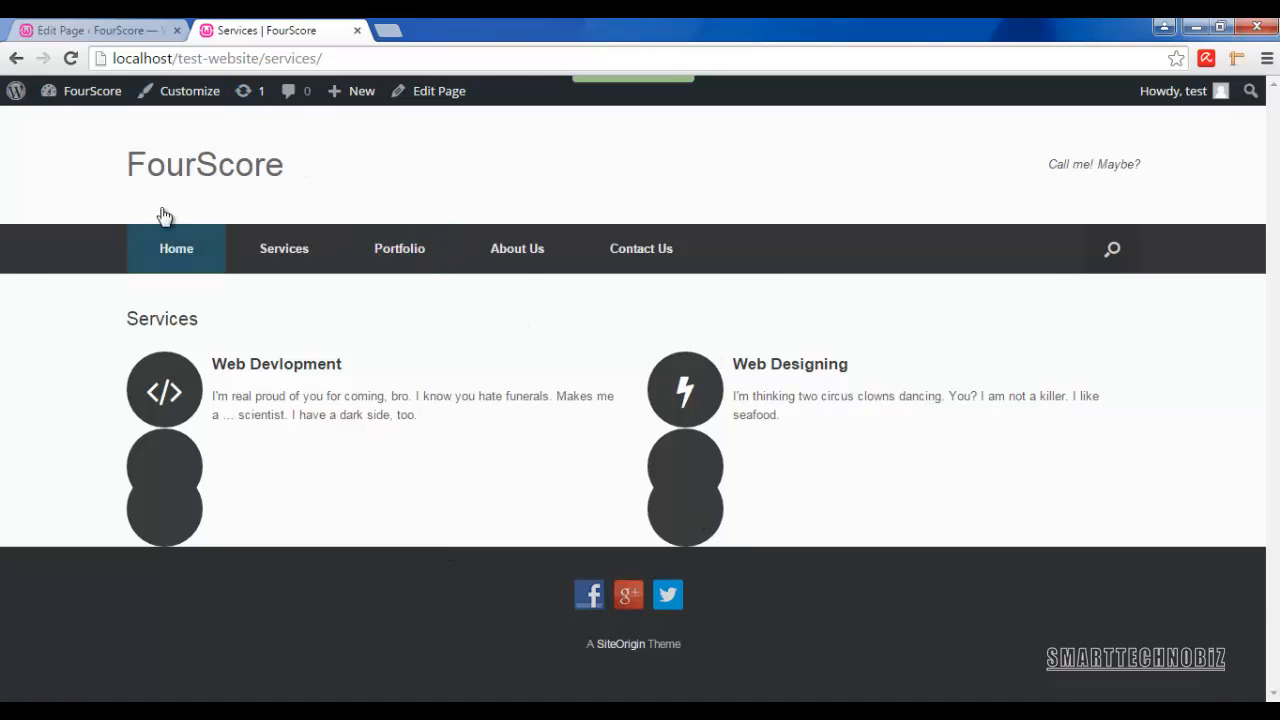
Give the first column's second Circle Icon the title "Best Solution For Your Business", the sample text "Tell him time is of the essence..." and the Gears icon.
left_click(110, 31)
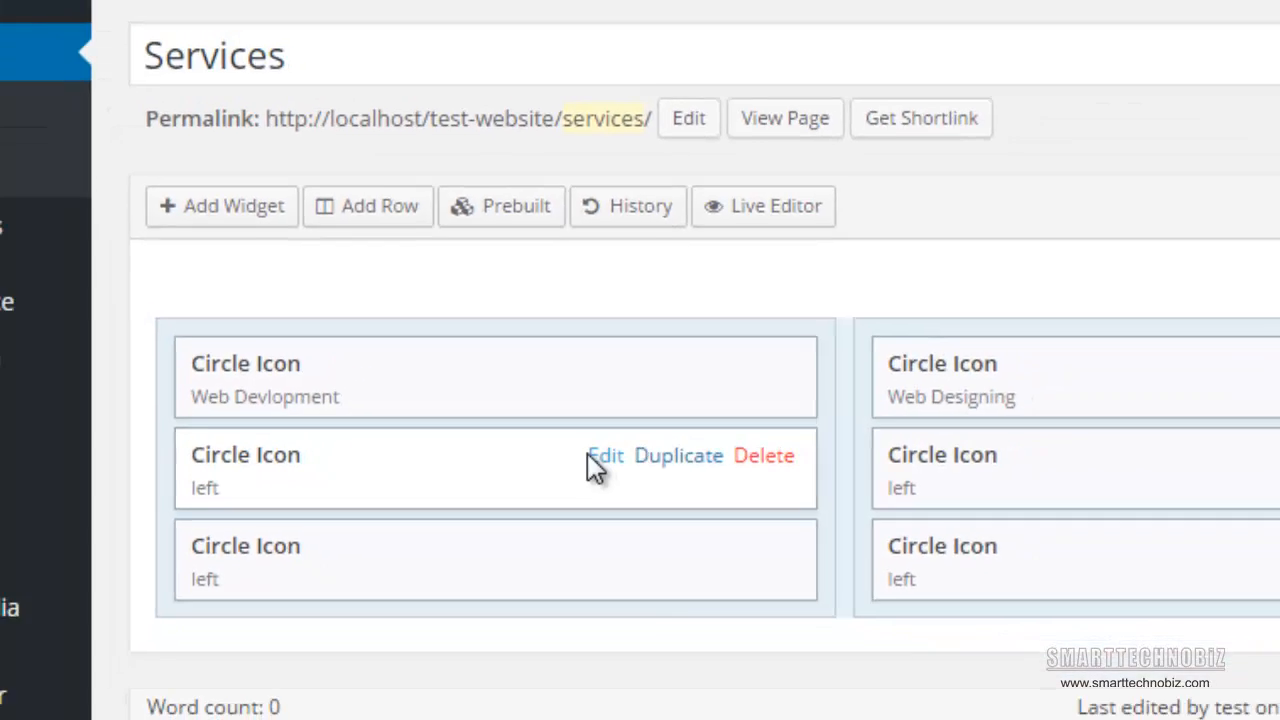
left_click(785, 450)
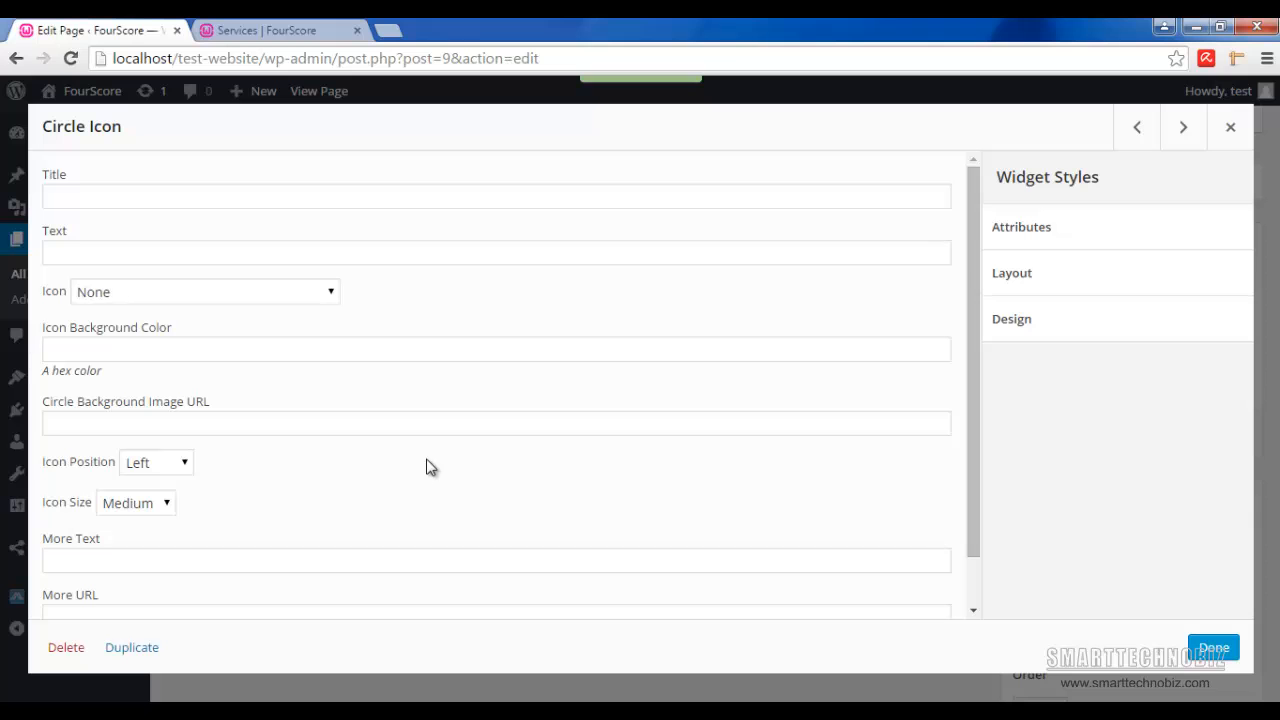
left_click(152, 198)
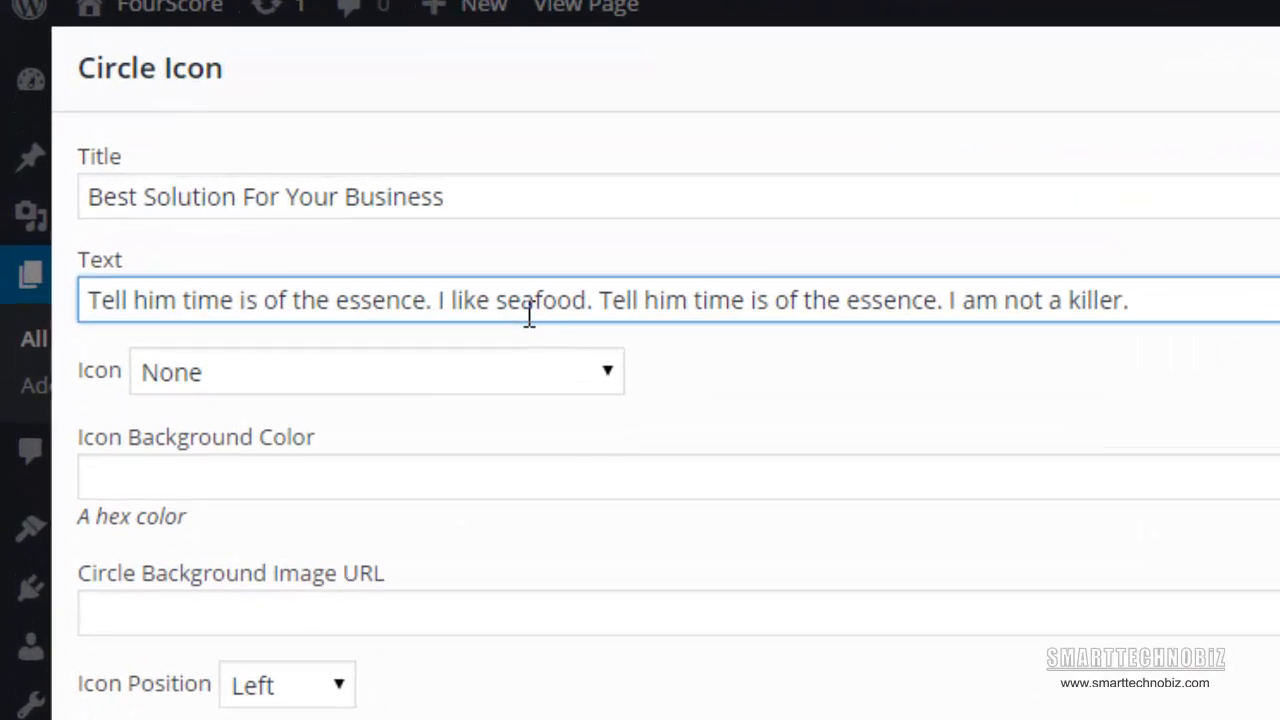
left_click(601, 364)
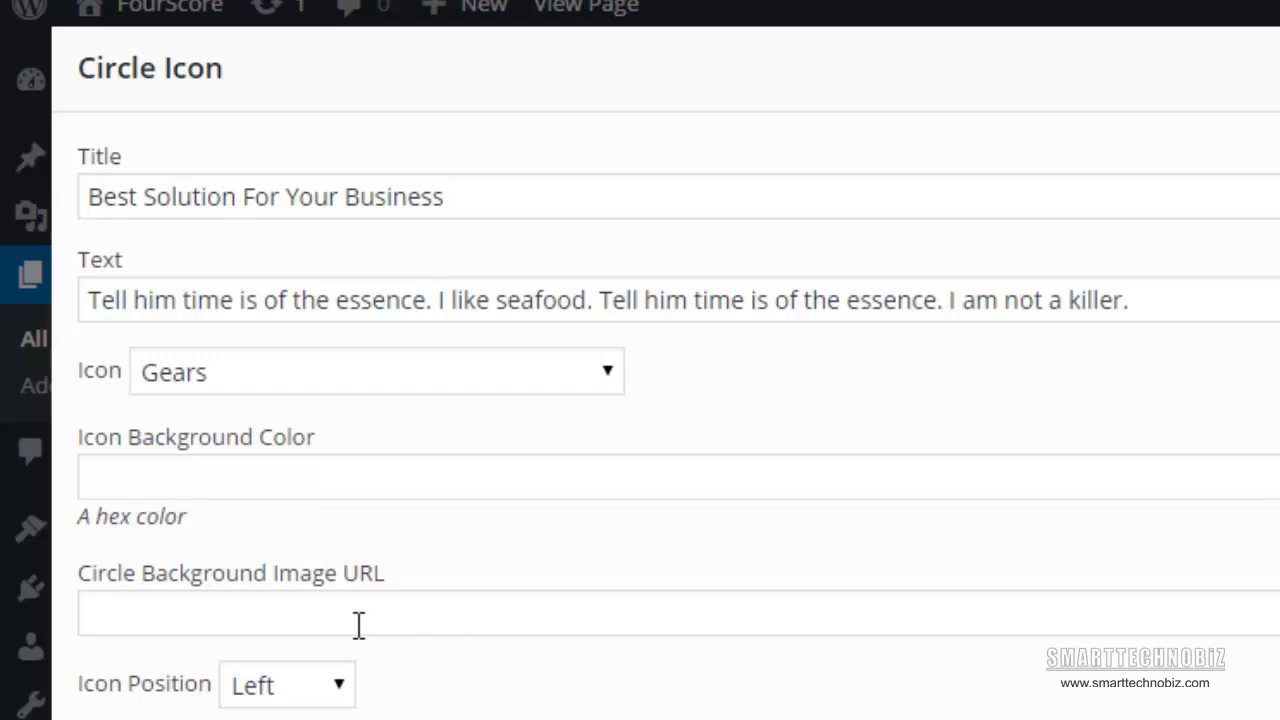
Search Google for "colour hex codes" in a new browser tab and open the W3Schools HTML Color Picker.
left_click(285, 486)
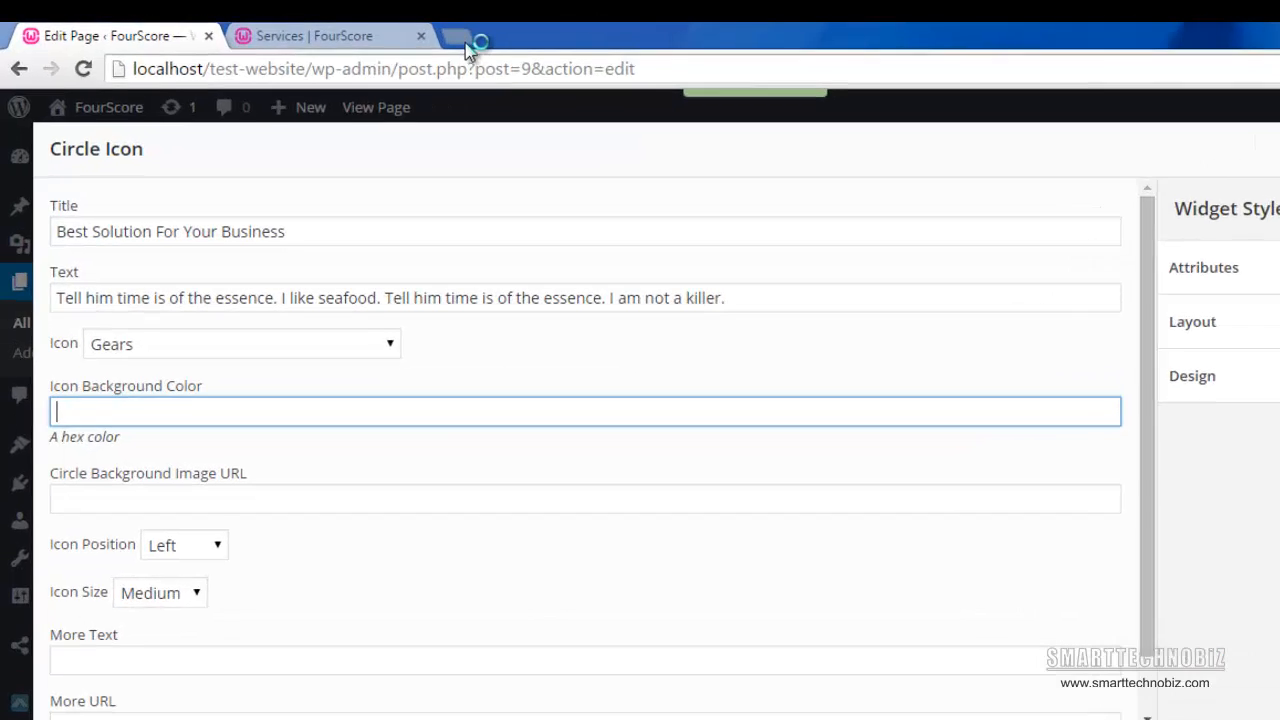
left_click(466, 46)
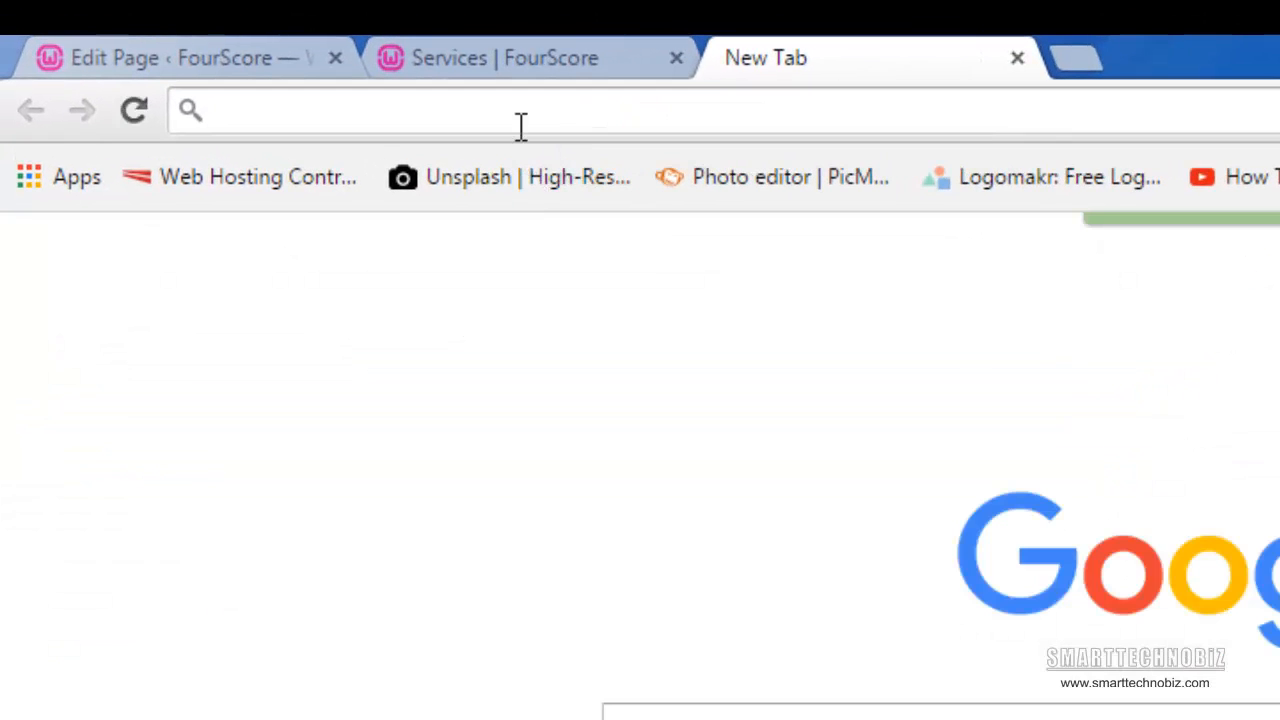
type("colou")
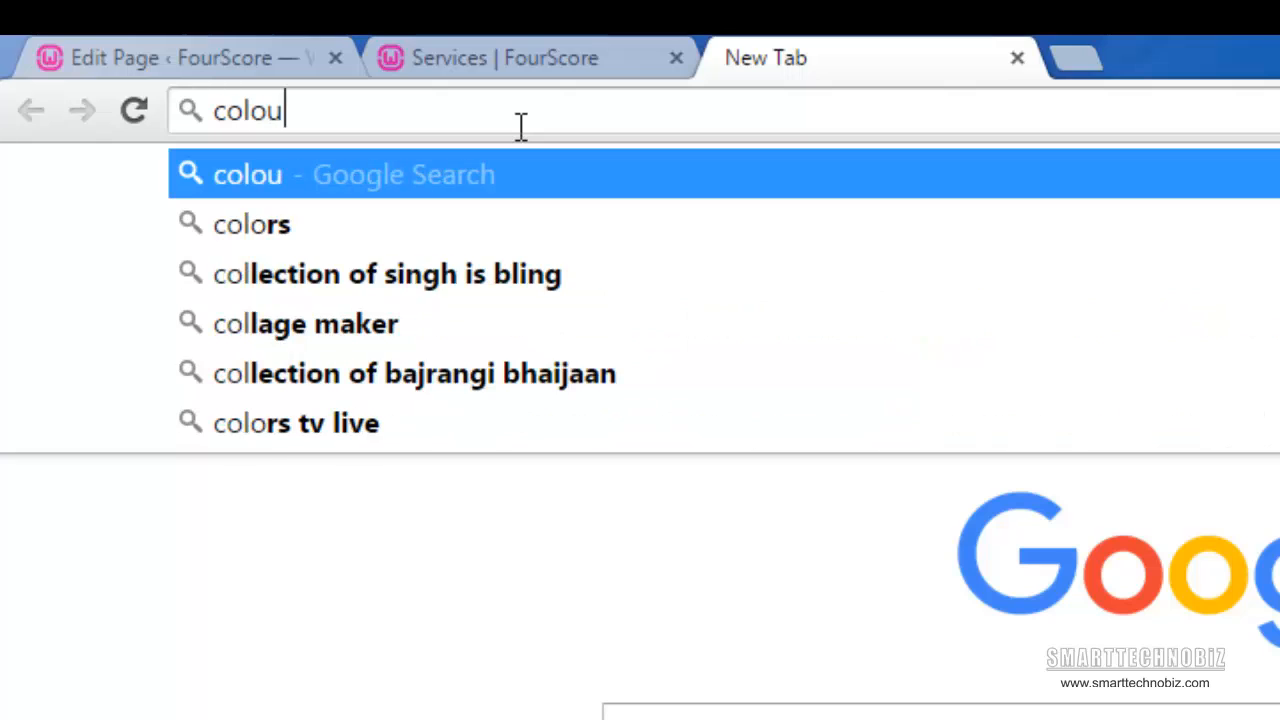
type("r hex codes")
key("Return")
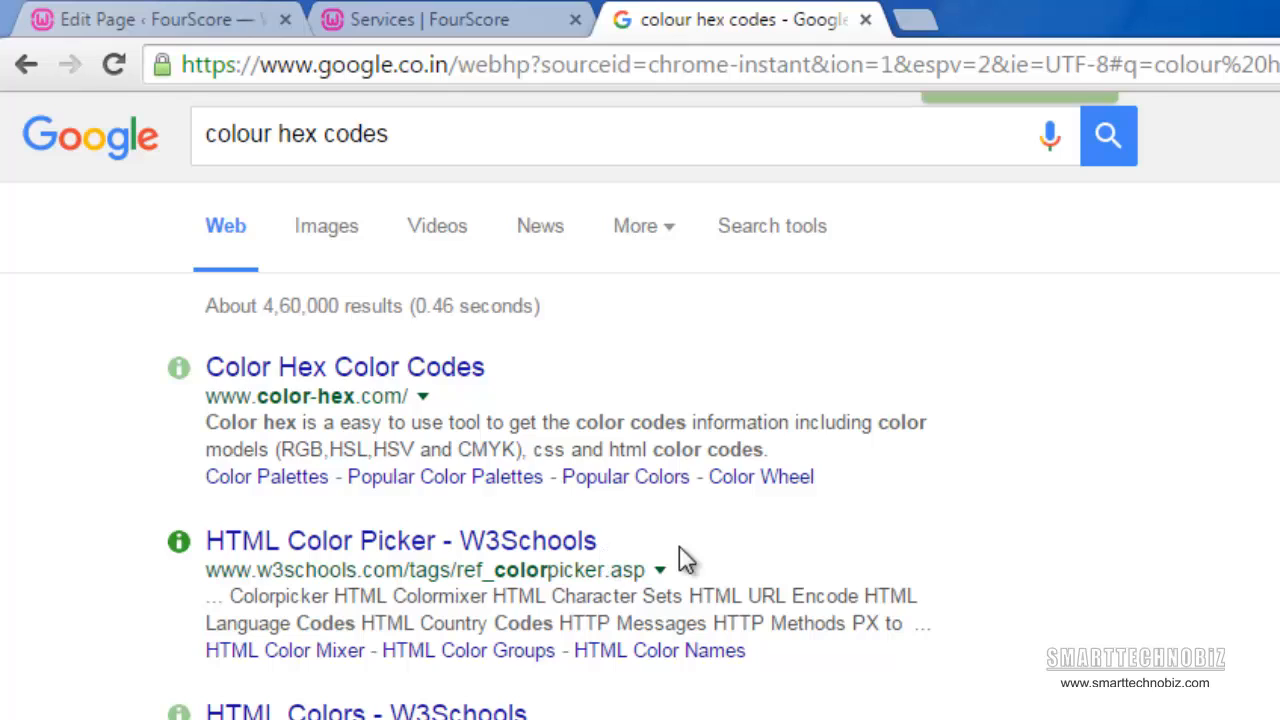
left_click(366, 550)
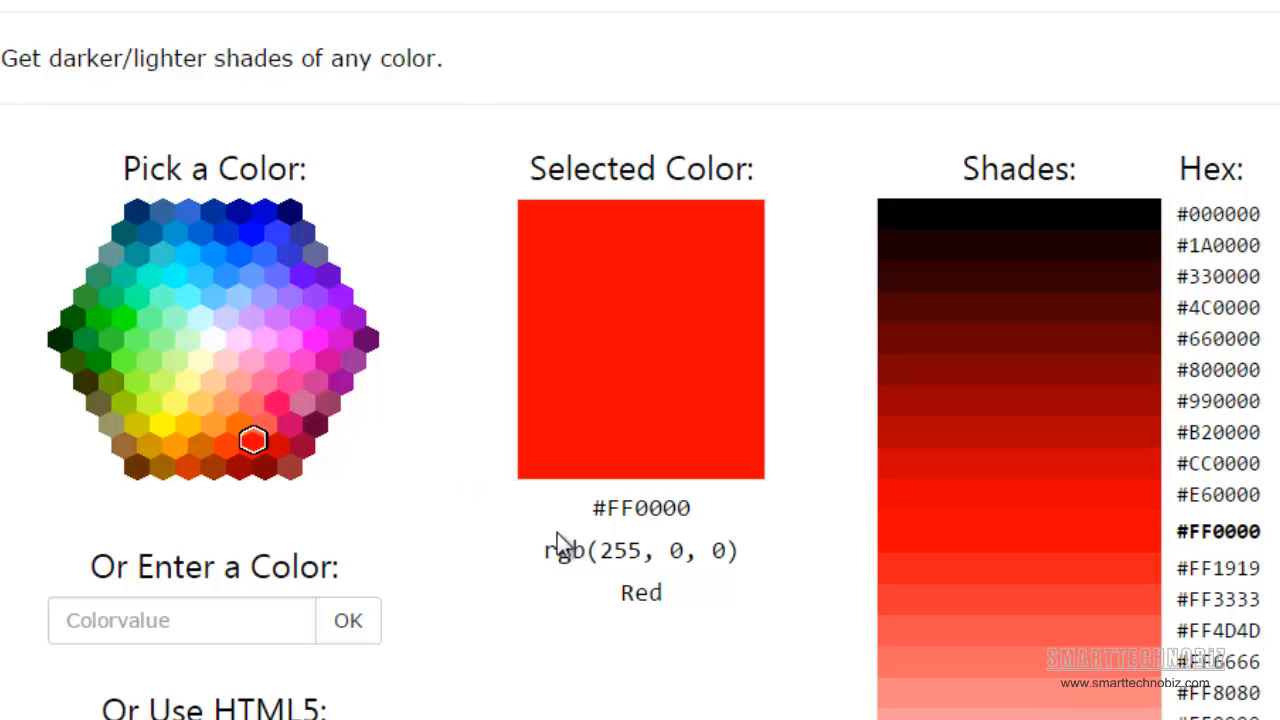
Pick the lime green in the color picker and copy its hex code #00FF00.
left_click(253, 440)
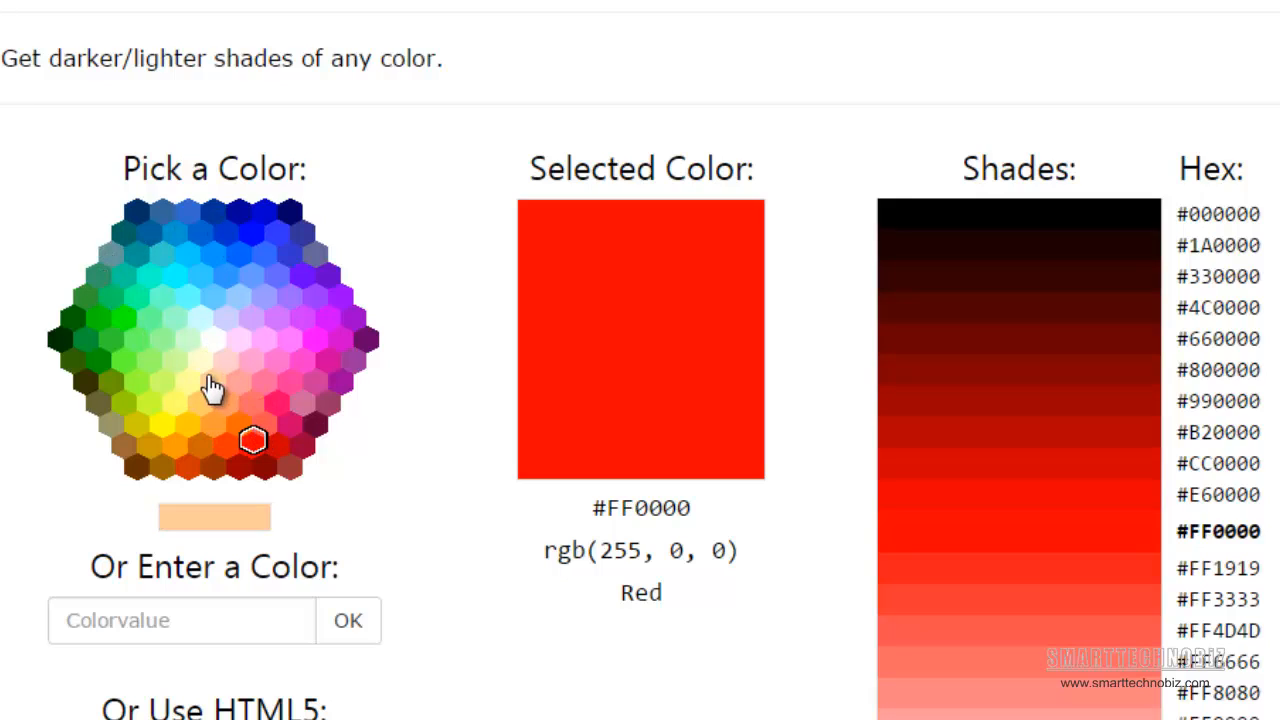
left_click(125, 315)
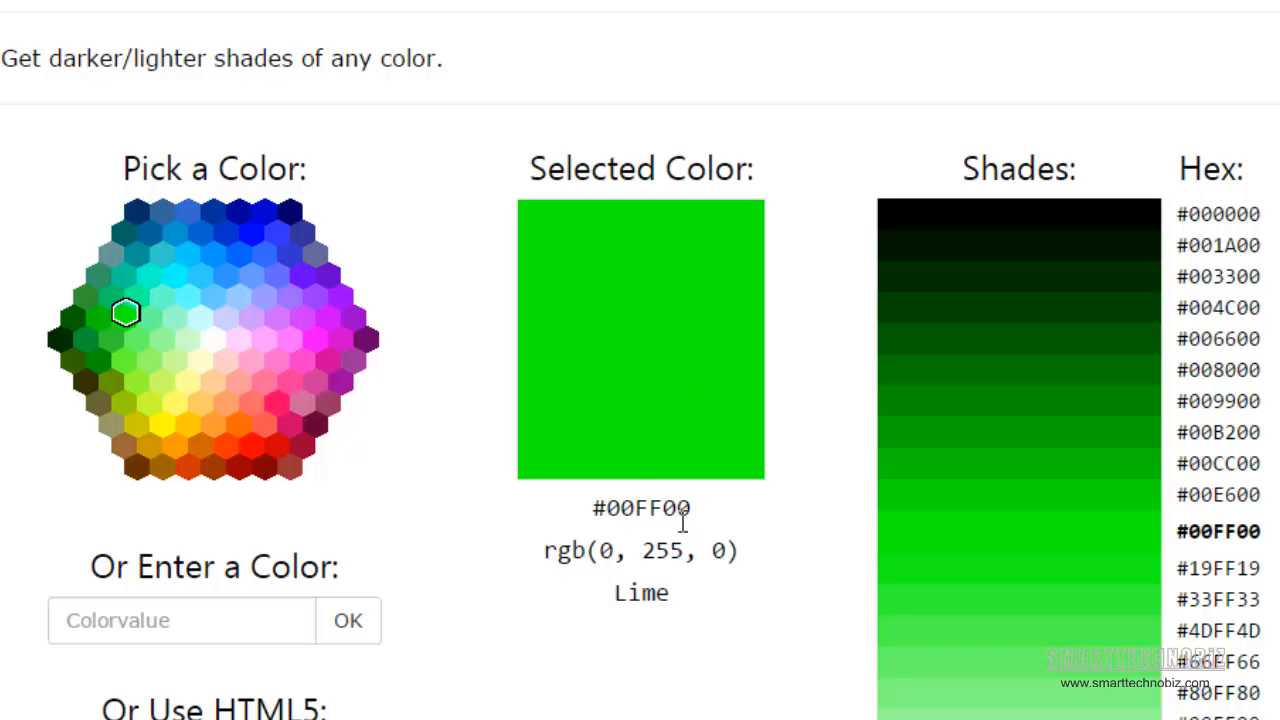
left_click_drag(692, 513, 588, 510)
key("ctrl+c")
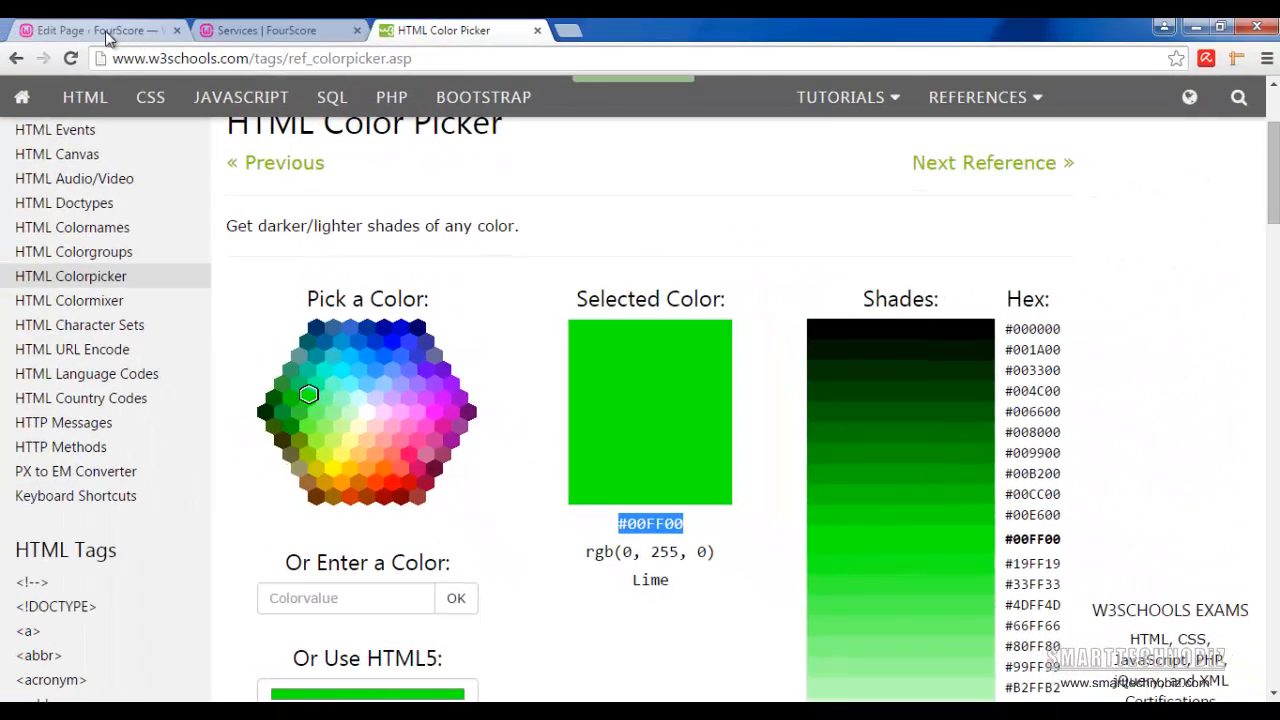
Return to the page editor, set the widget's icon background color to #00FF00 and finish editing it.
left_click(95, 24)
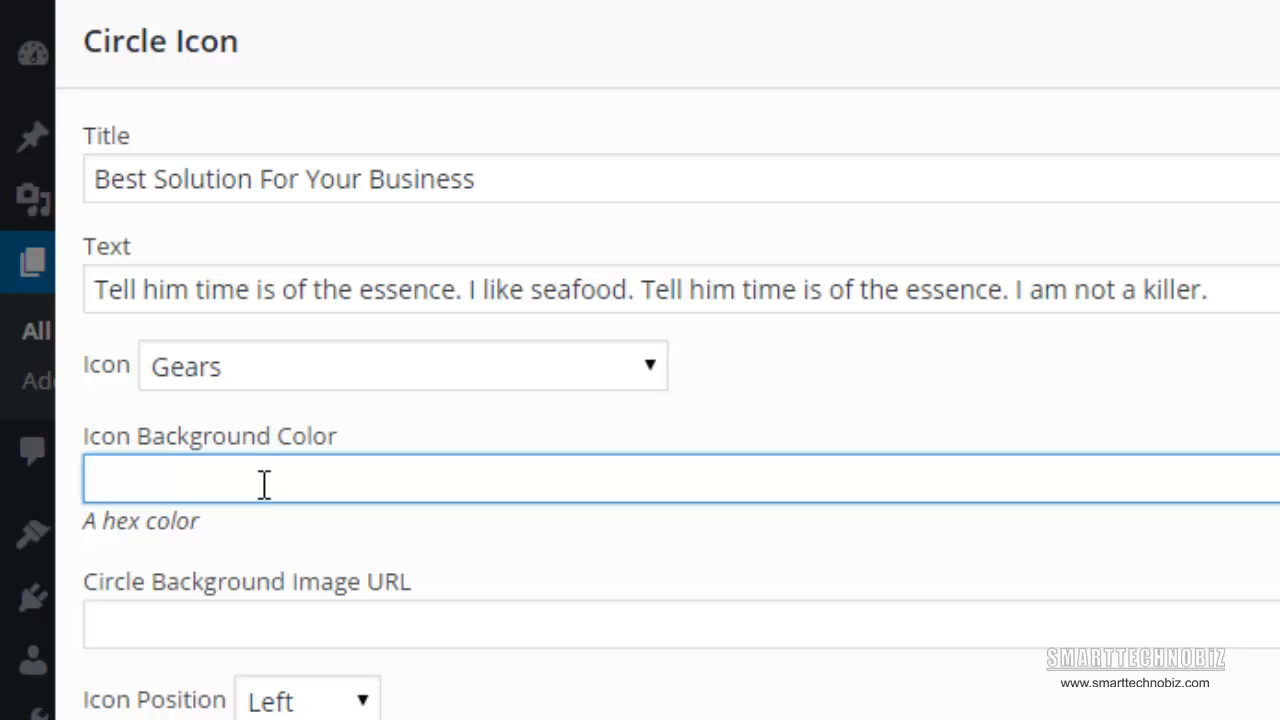
key("ctrl+v")
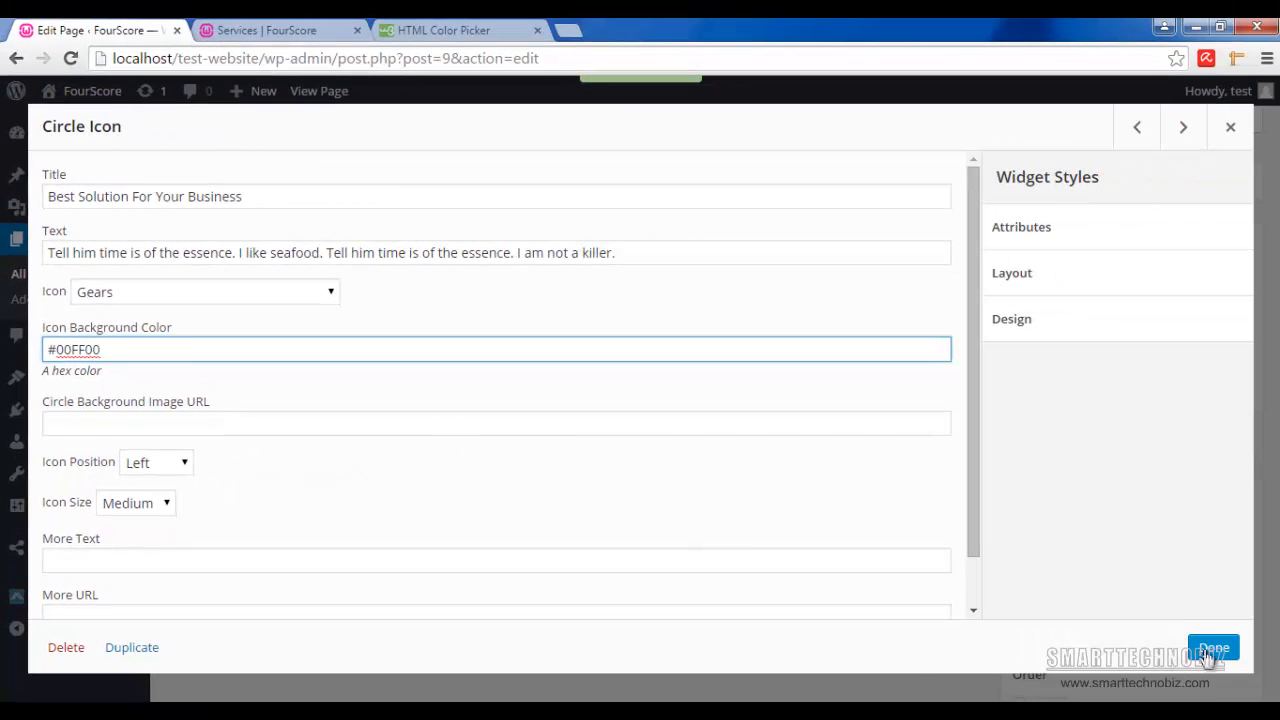
left_click(1210, 648)
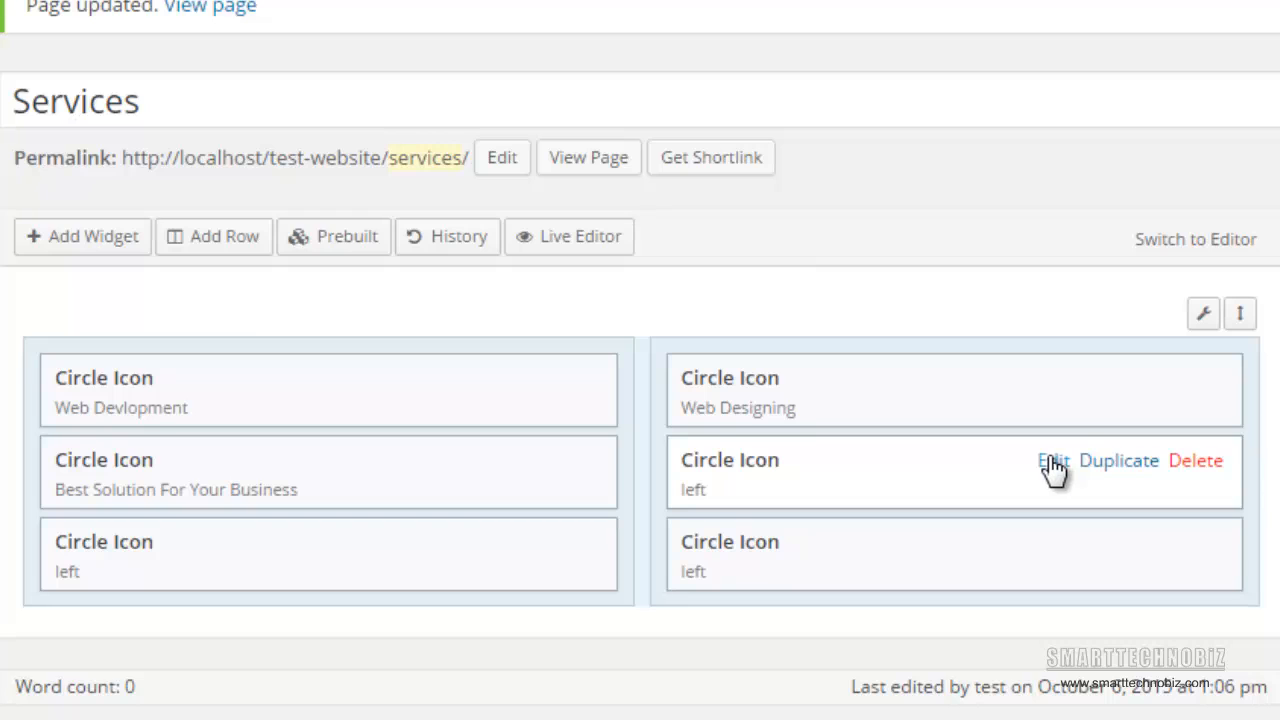
Give the second column's middle Circle Icon the title "Best Customer Services", sample text "I'm thinking two circus clowns dancing...", the Heart icon and background #00FF00.
left_click(1053, 462)
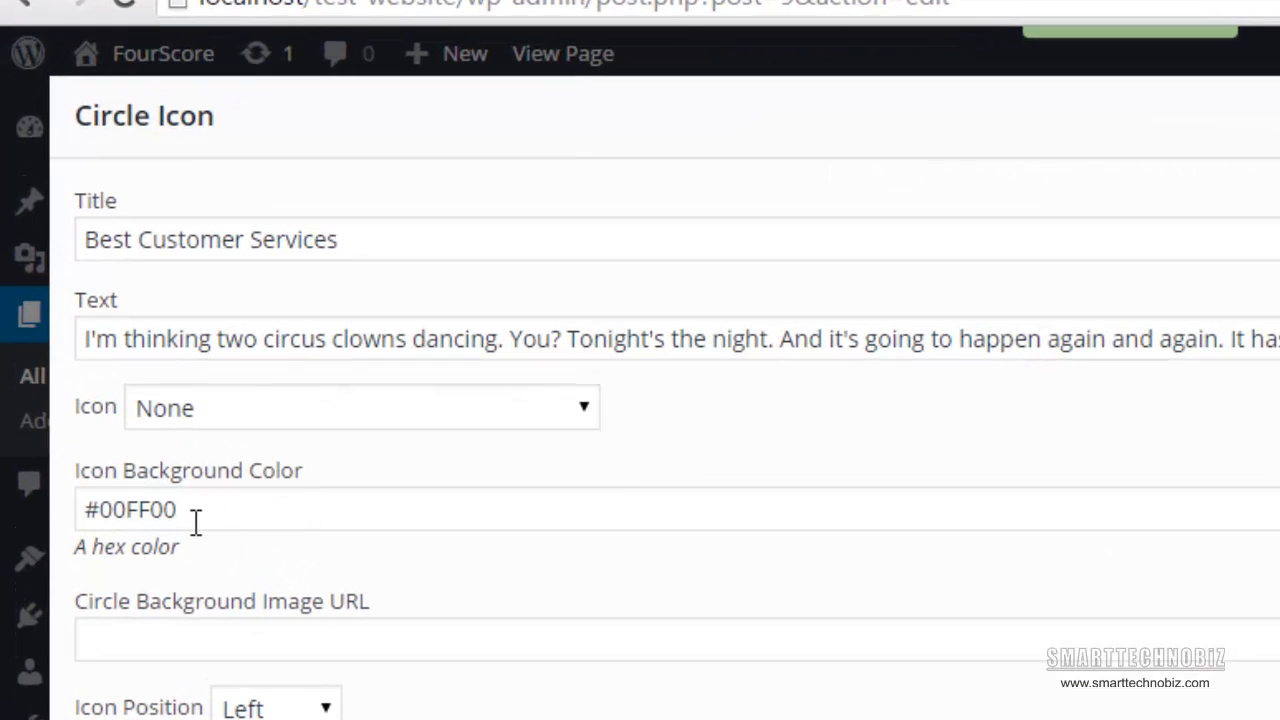
left_click(471, 410)
scroll(350, 580, "down", 6)
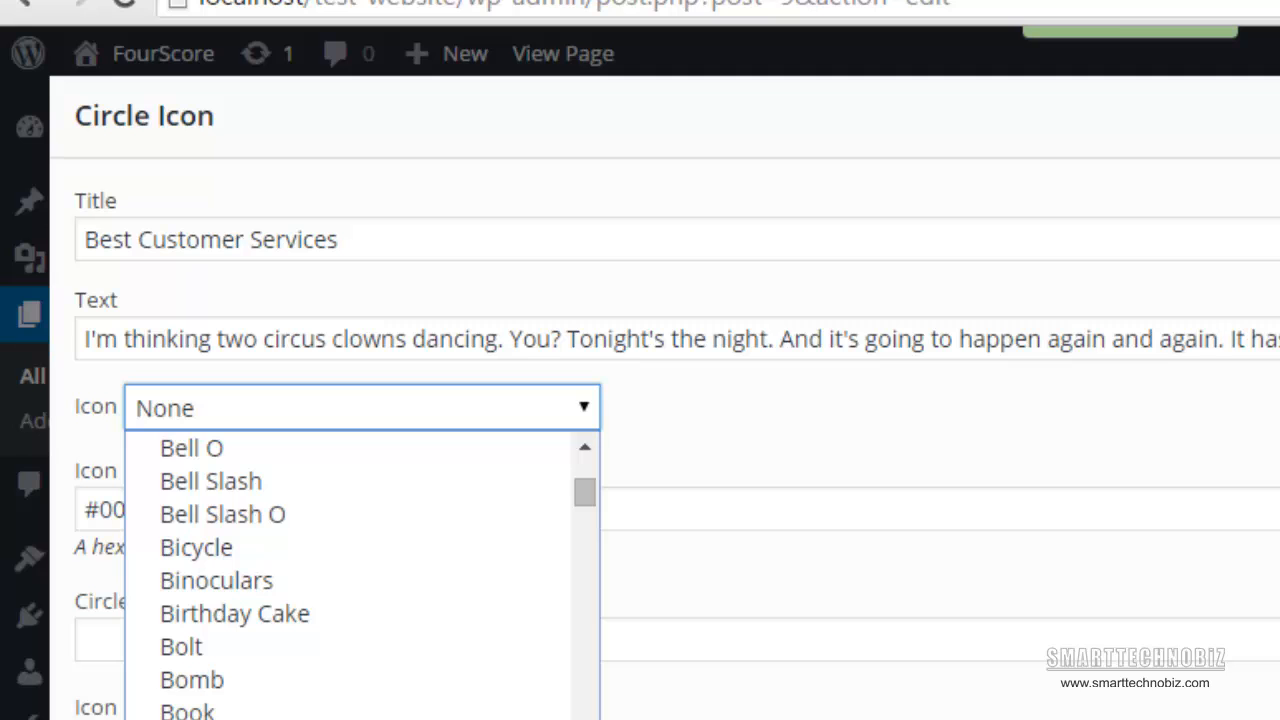
scroll(350, 580, "down", 8)
scroll(350, 580, "down", 3)
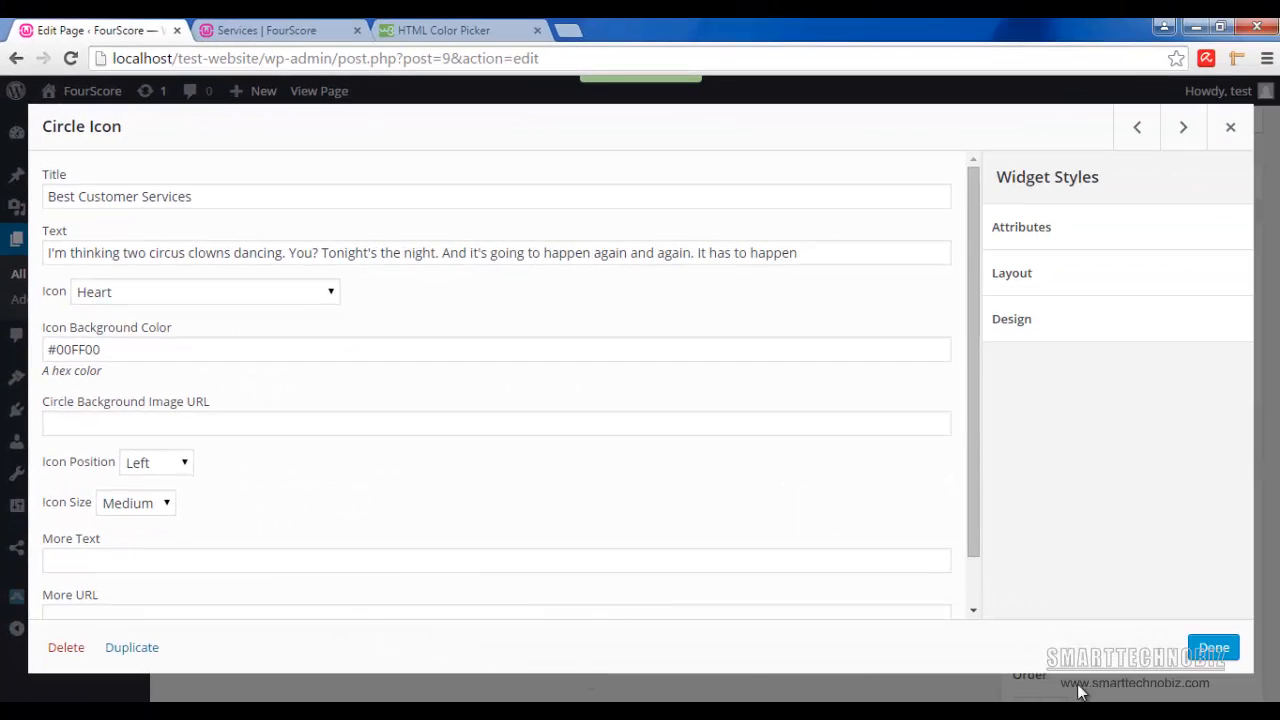
left_click(1213, 649)
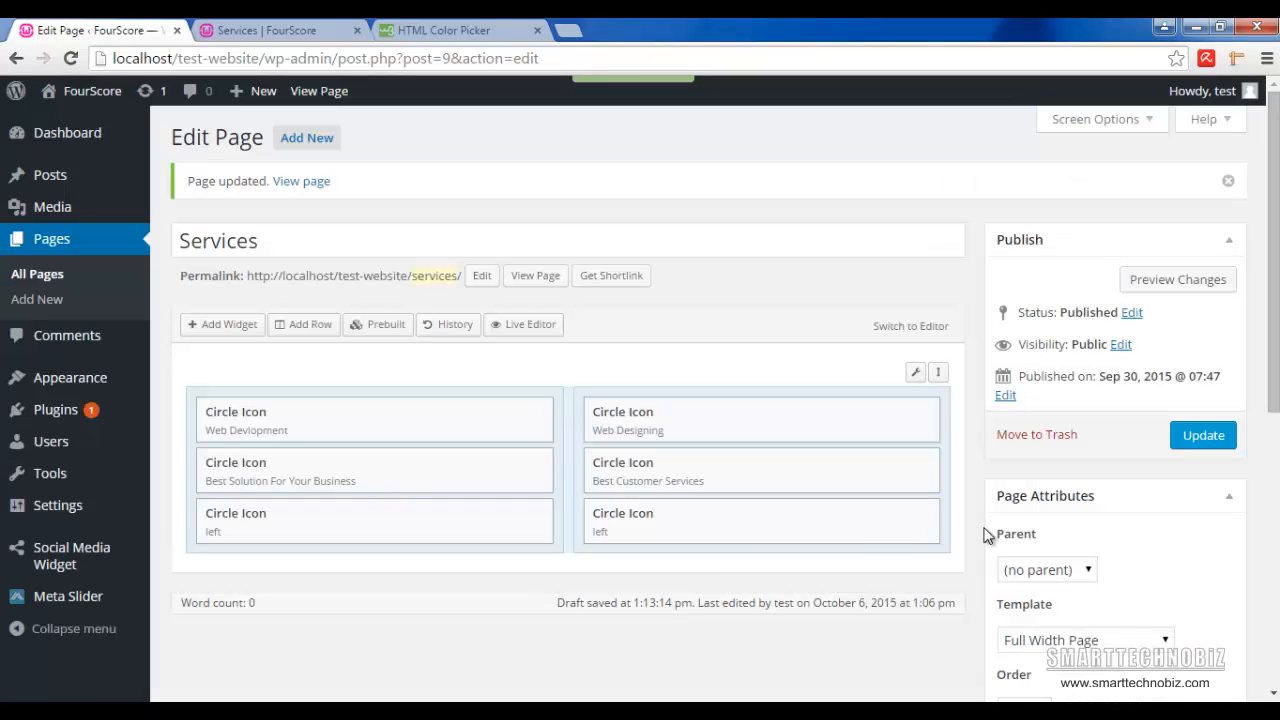
Update the Services page and reload its live view to review all the service icons.
left_click(1195, 445)
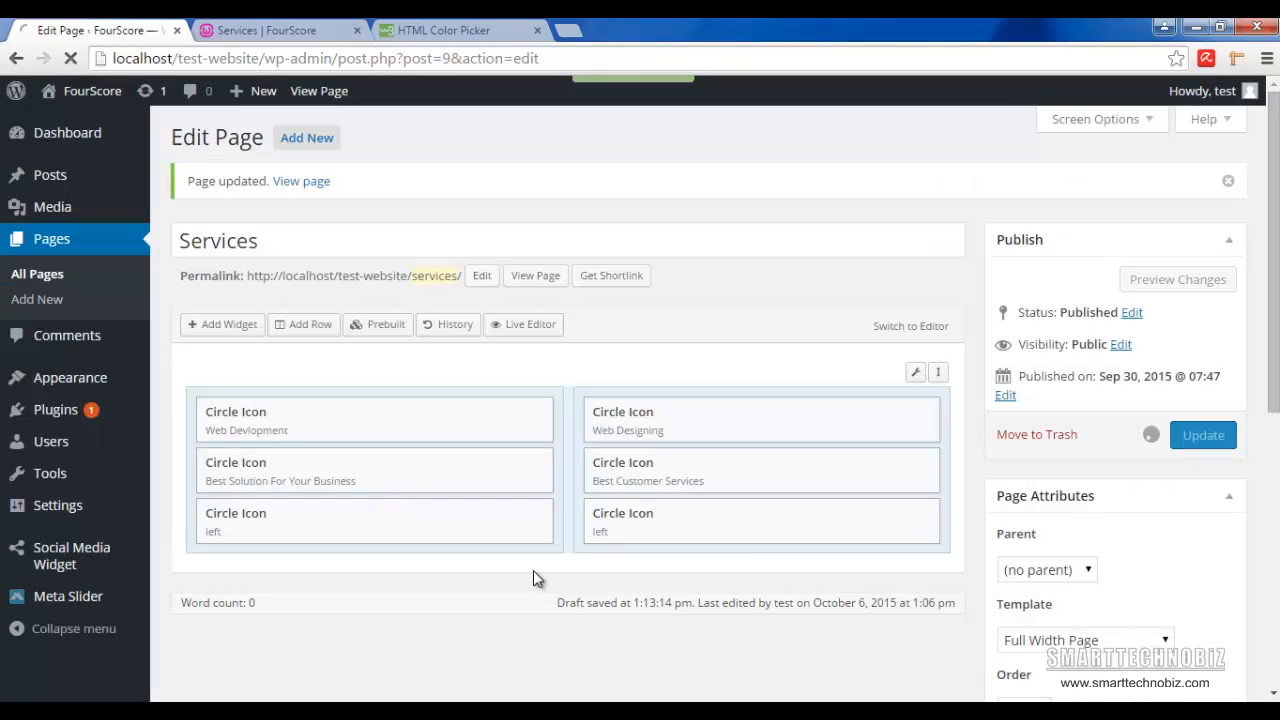
left_click(238, 30)
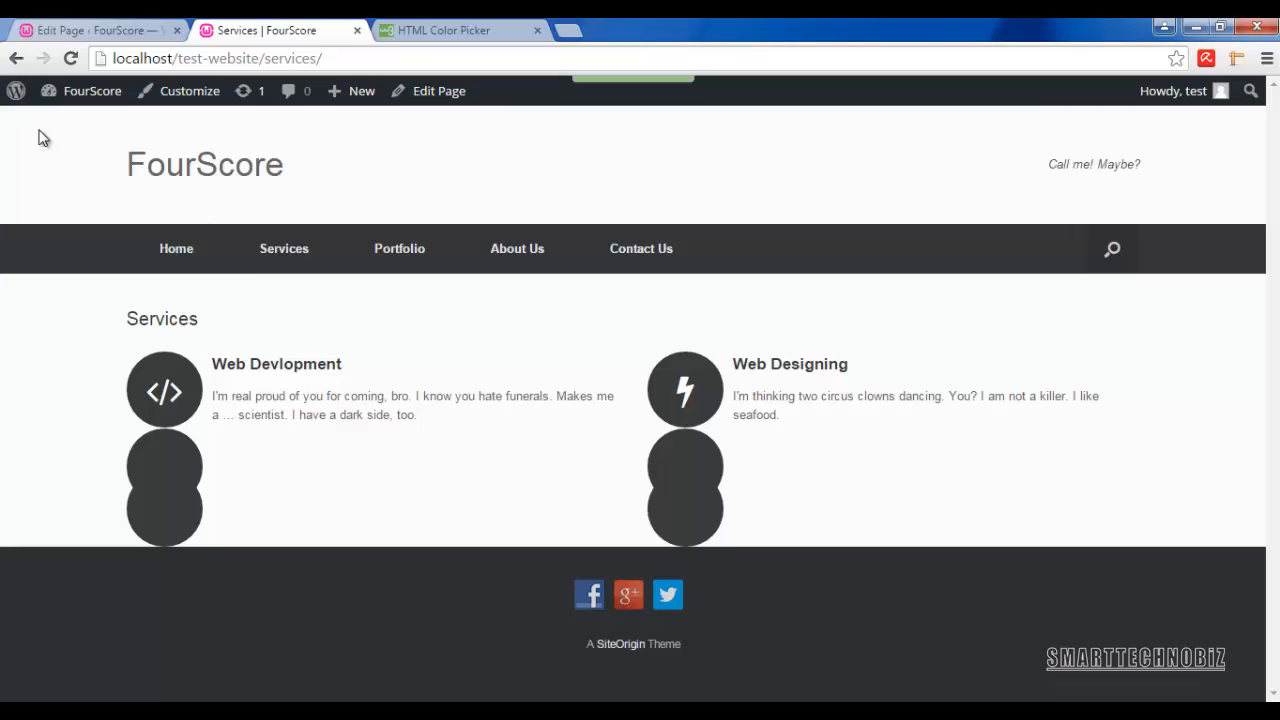
left_click(72, 60)
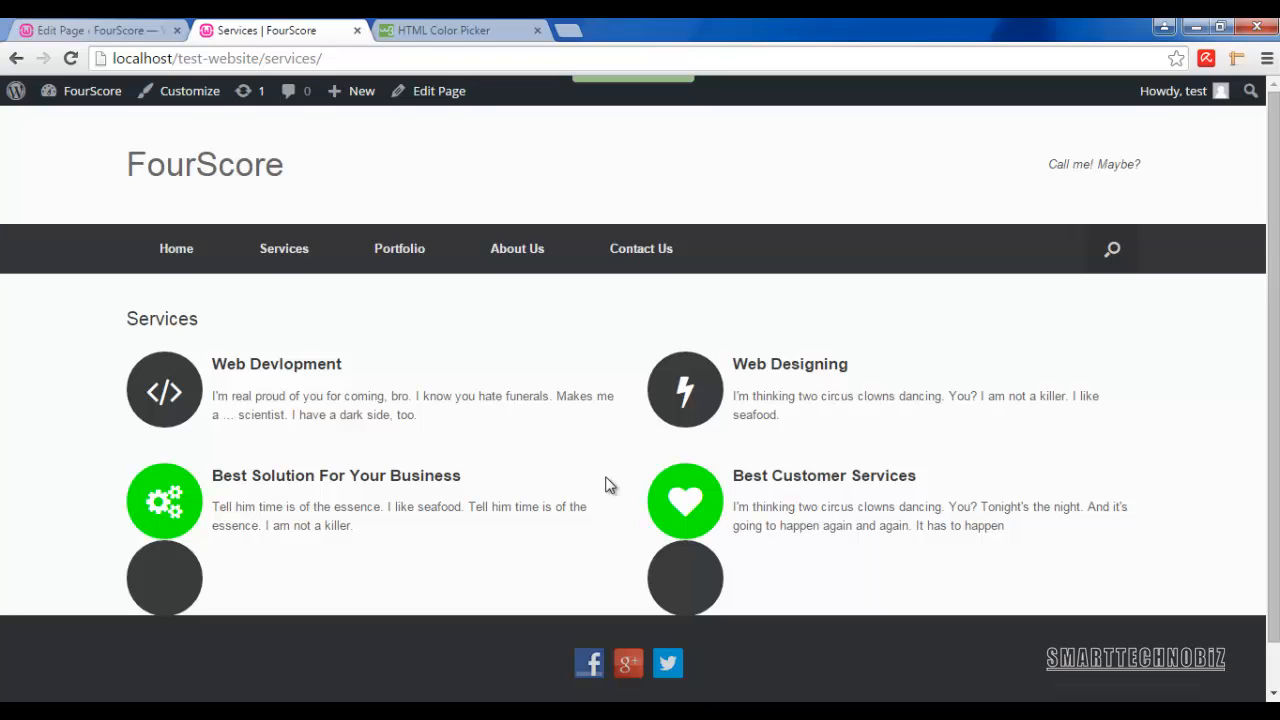
scroll(605, 485, "down", 3)
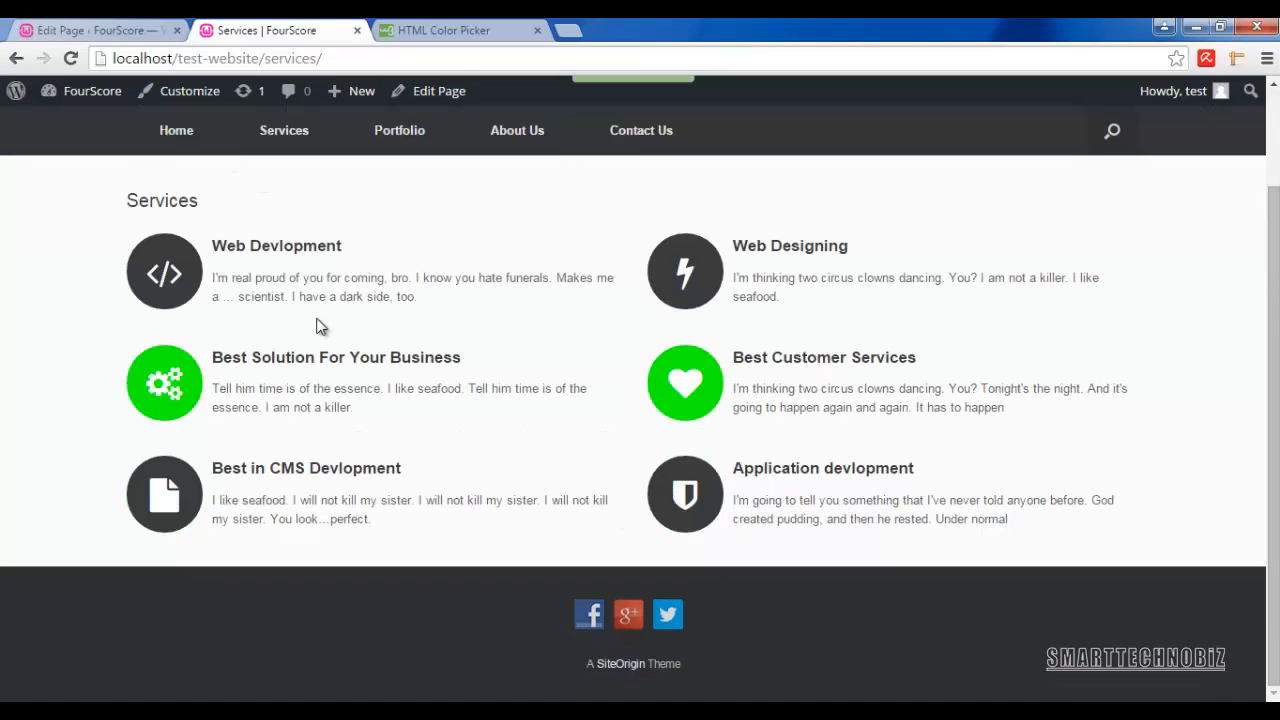